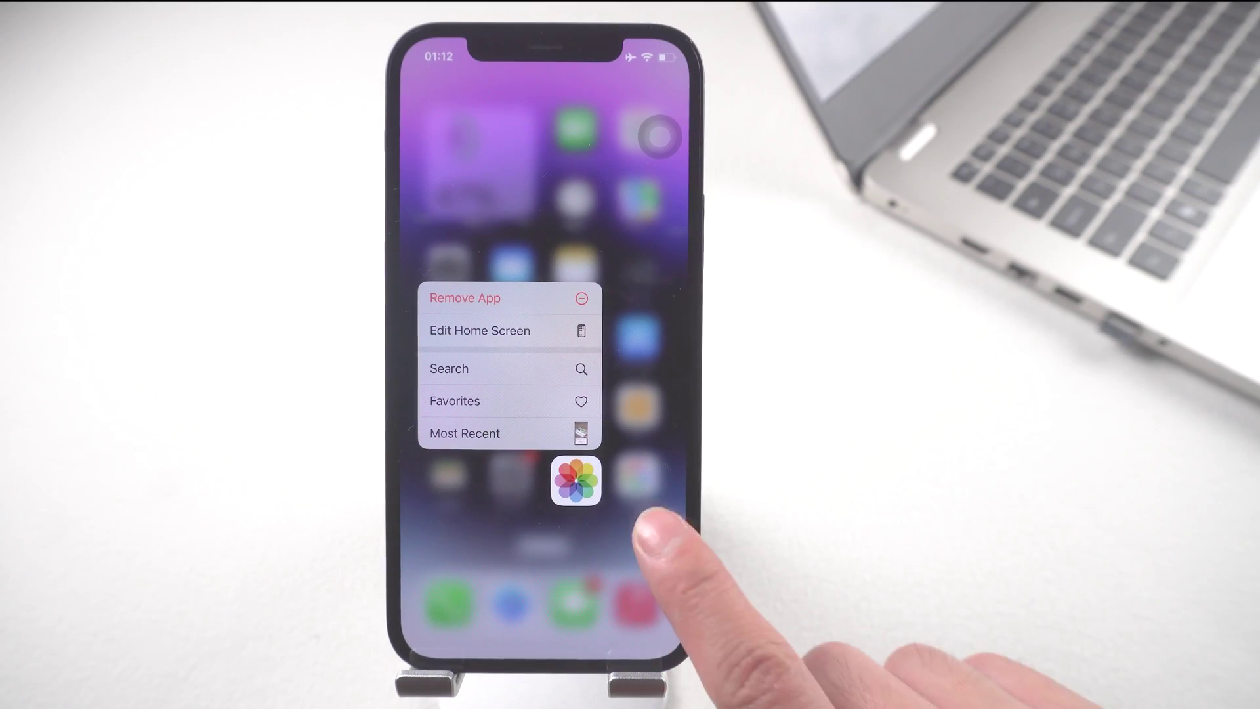
Step: Go from the Photos menu to Settings > Apple ID > iCloud > Photos to check iPhone syncing
left_click(662, 506)
left_click(510, 480)
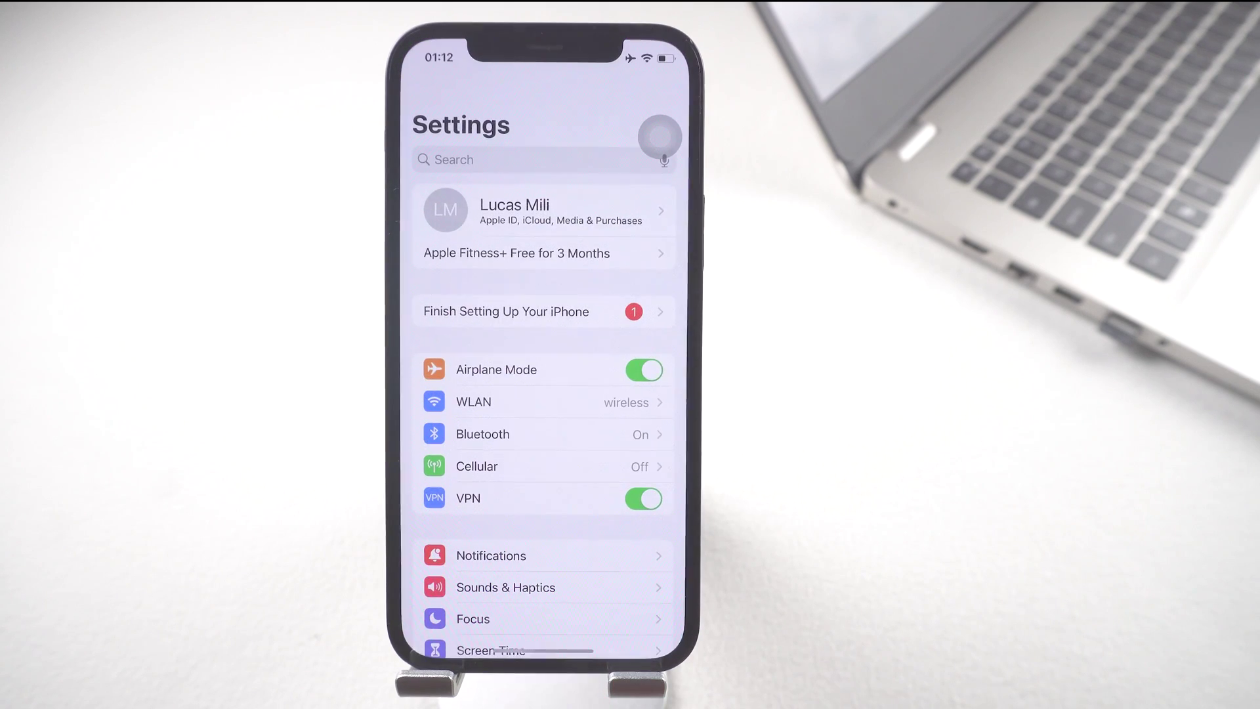
left_click(656, 210)
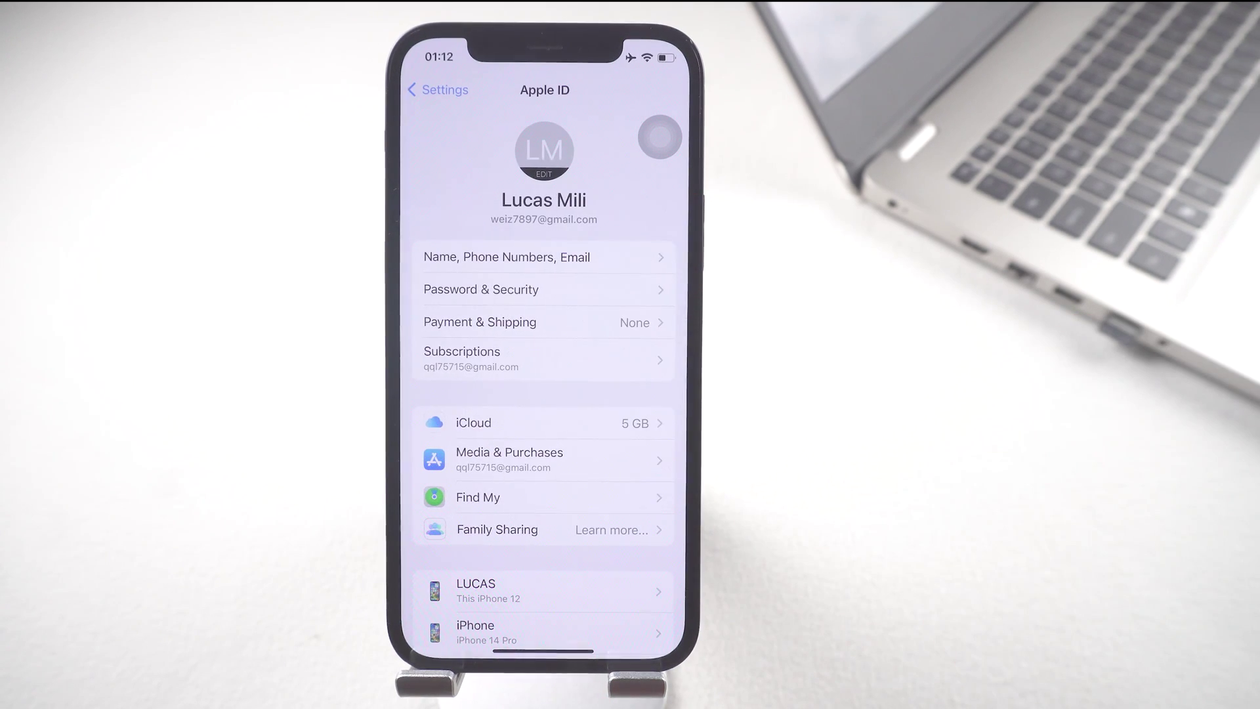
left_click(643, 424)
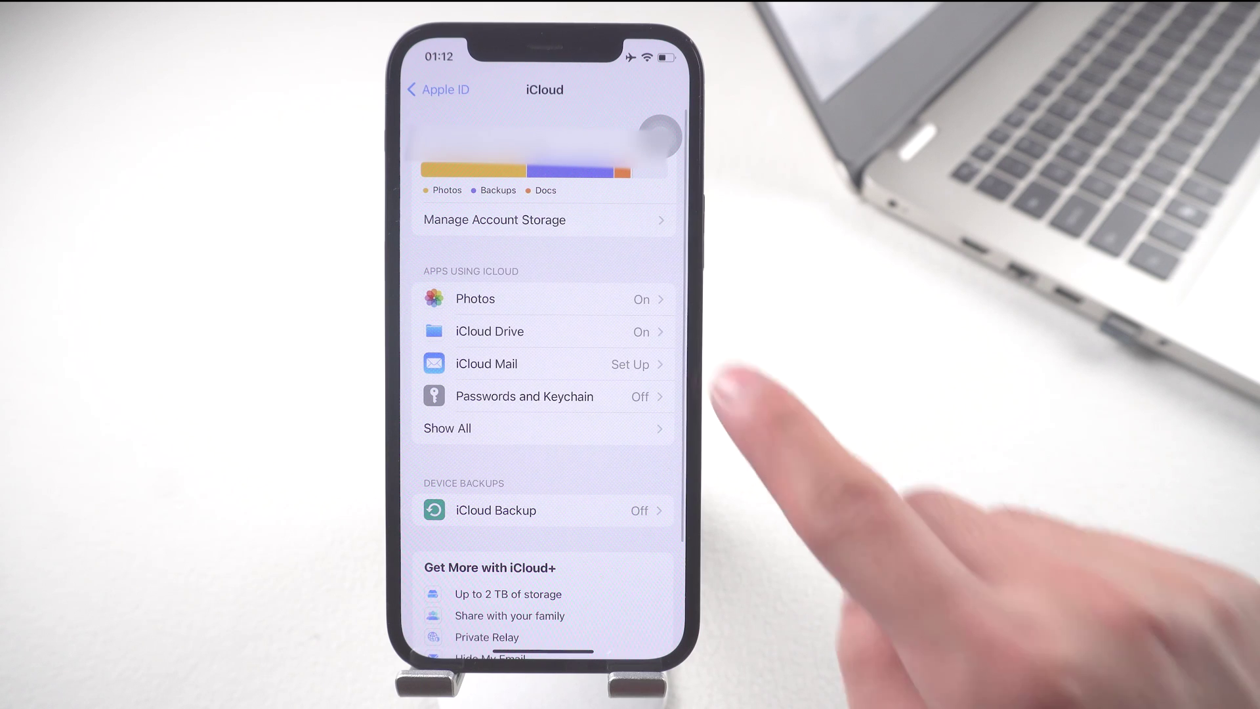
left_click(649, 299)
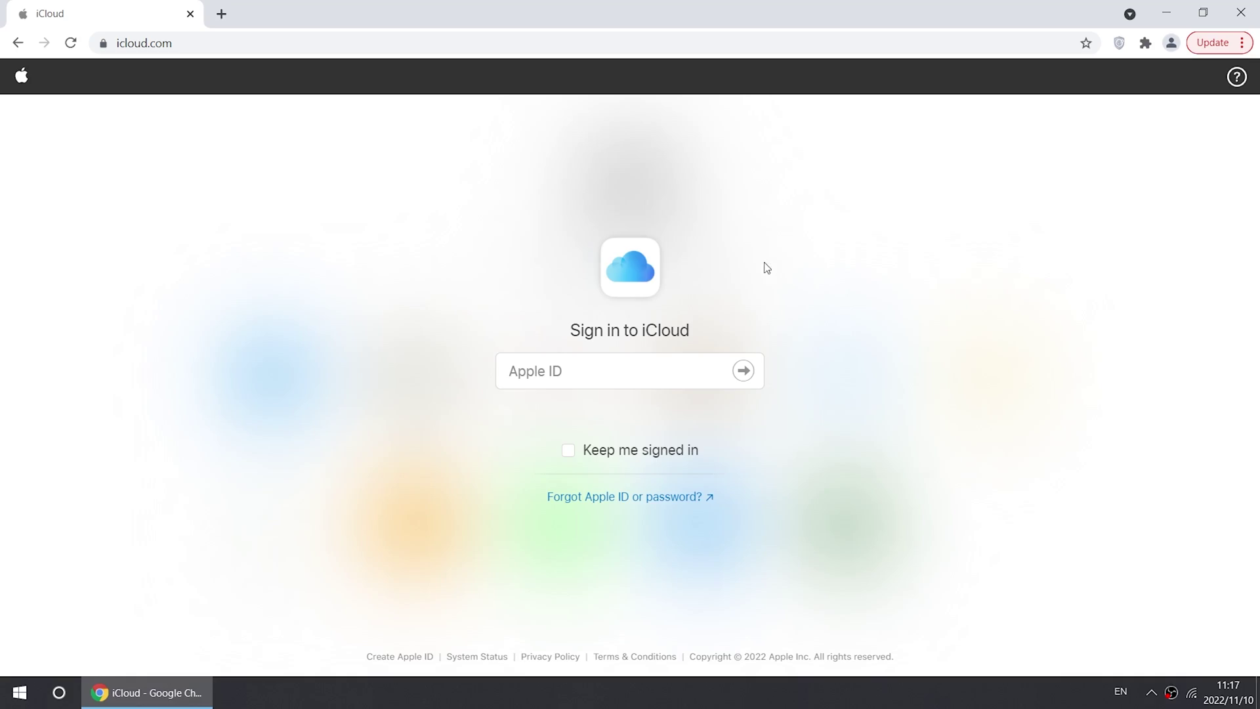
Step: Go to icloud.com and begin entering the Apple ID to sign in
left_click(303, 45)
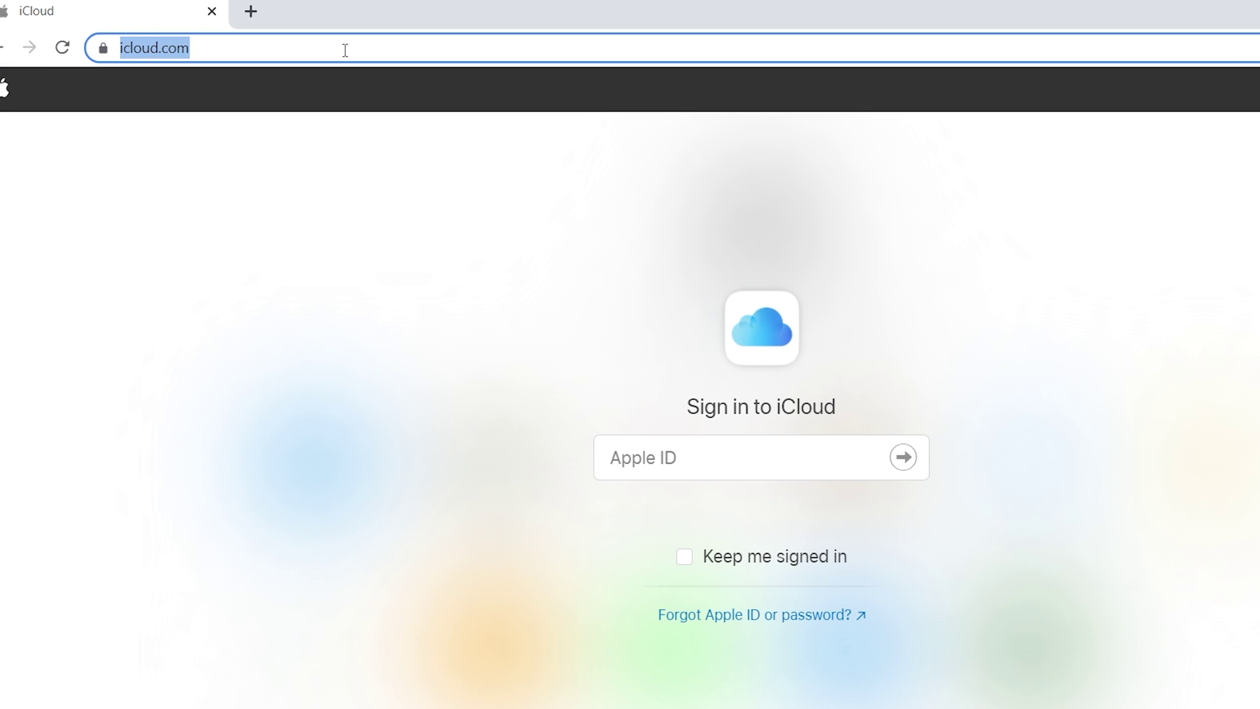
left_click(665, 472)
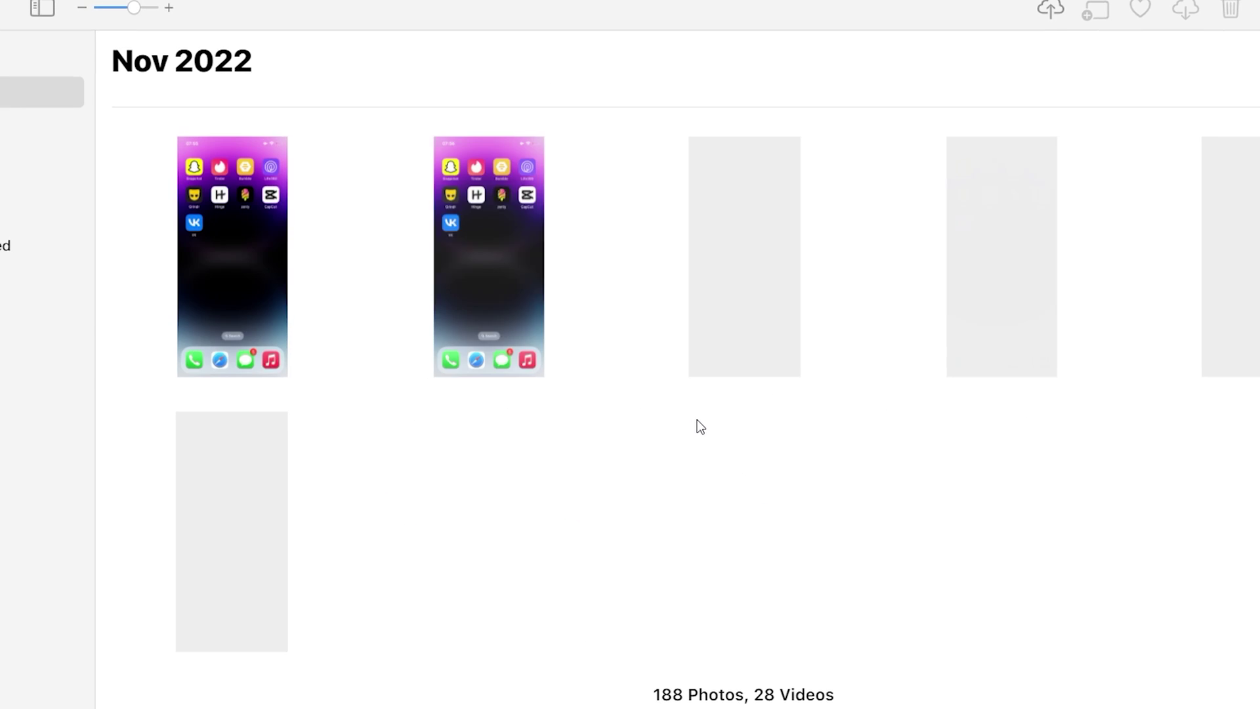
Step: Scroll to Sep 26–27, 2022, select eight photos, and download them as a zip
scroll(634, 463, "up", 20)
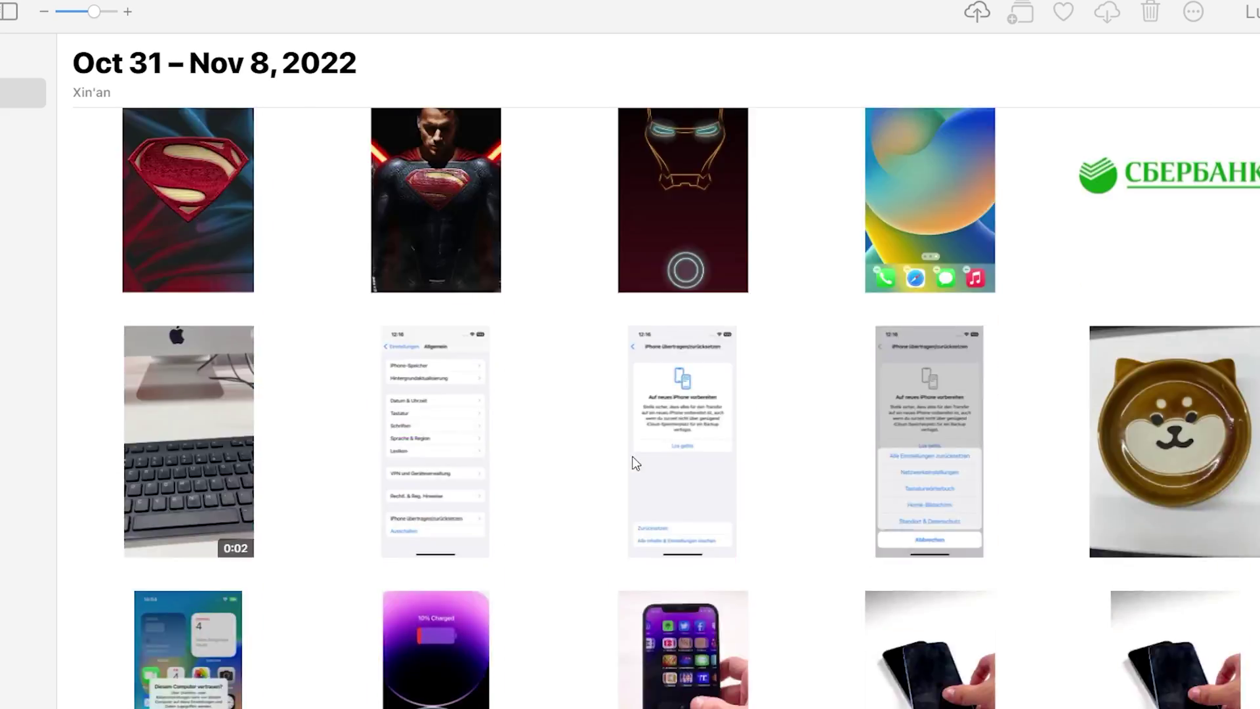
scroll(634, 463, "up", 20)
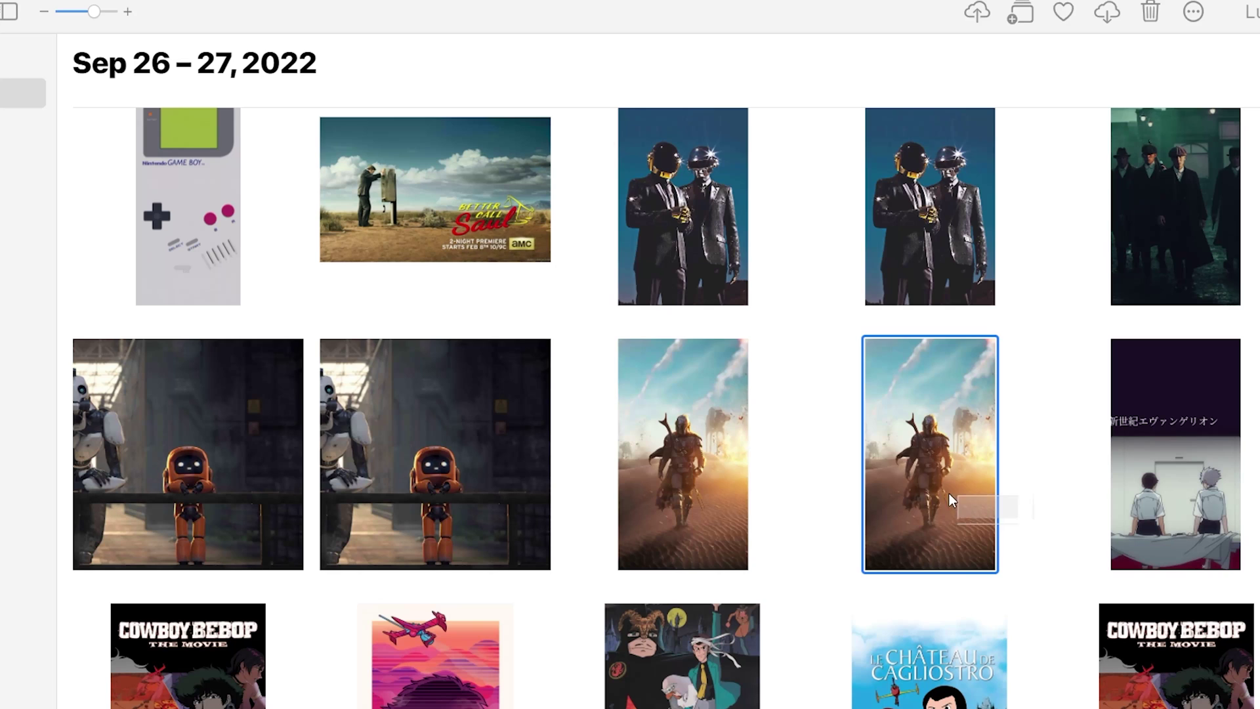
left_click_drag(949, 493, 214, 188)
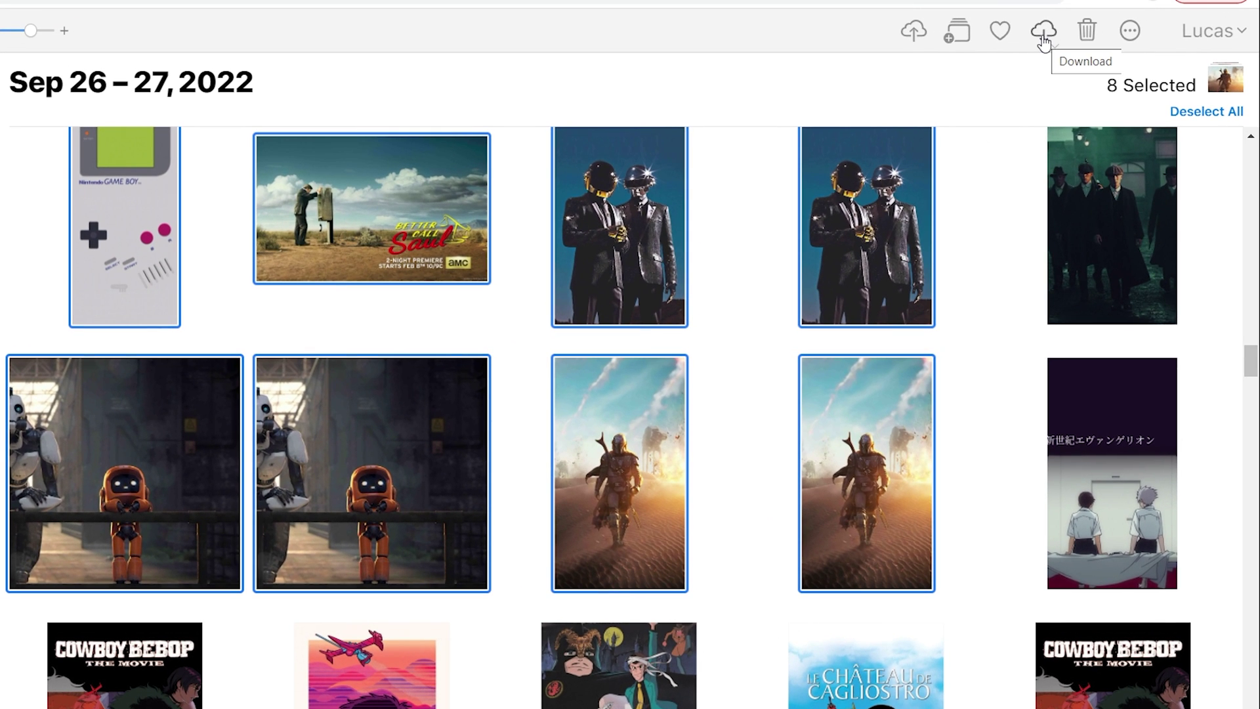
left_click(1043, 34)
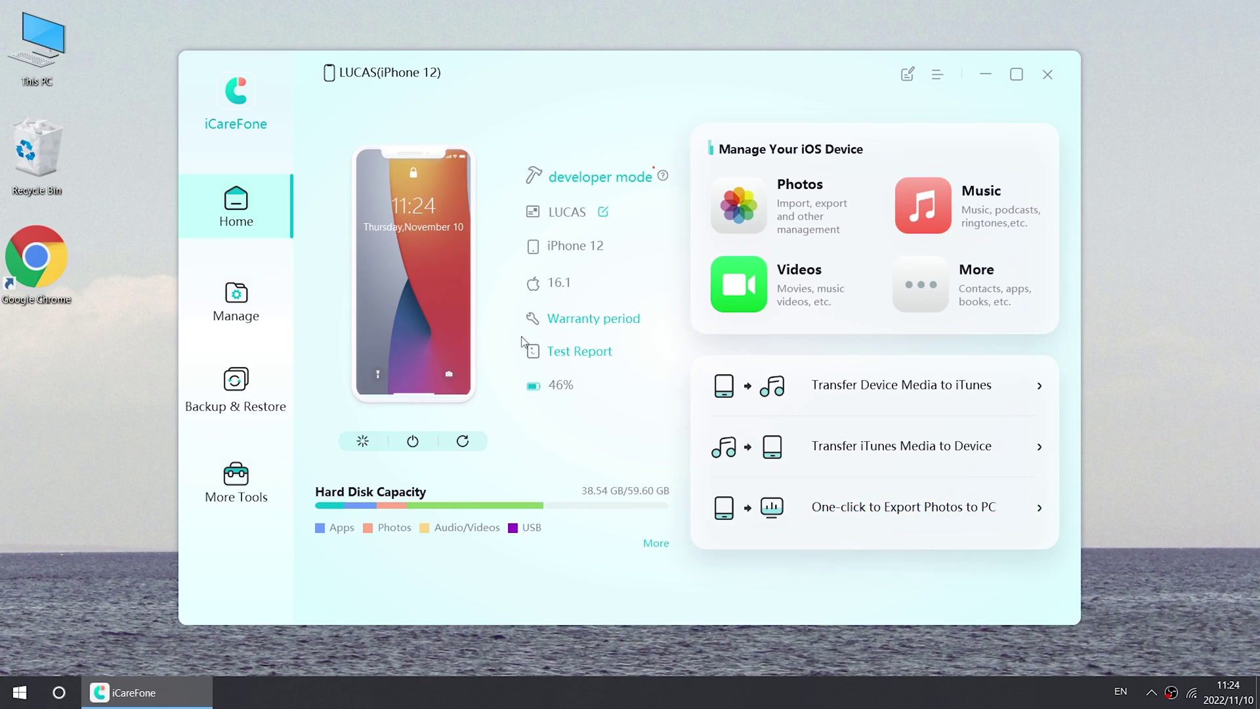
Step: In Manage, select all 203 iPhone photos with the All Photos checkbox
left_click(274, 291)
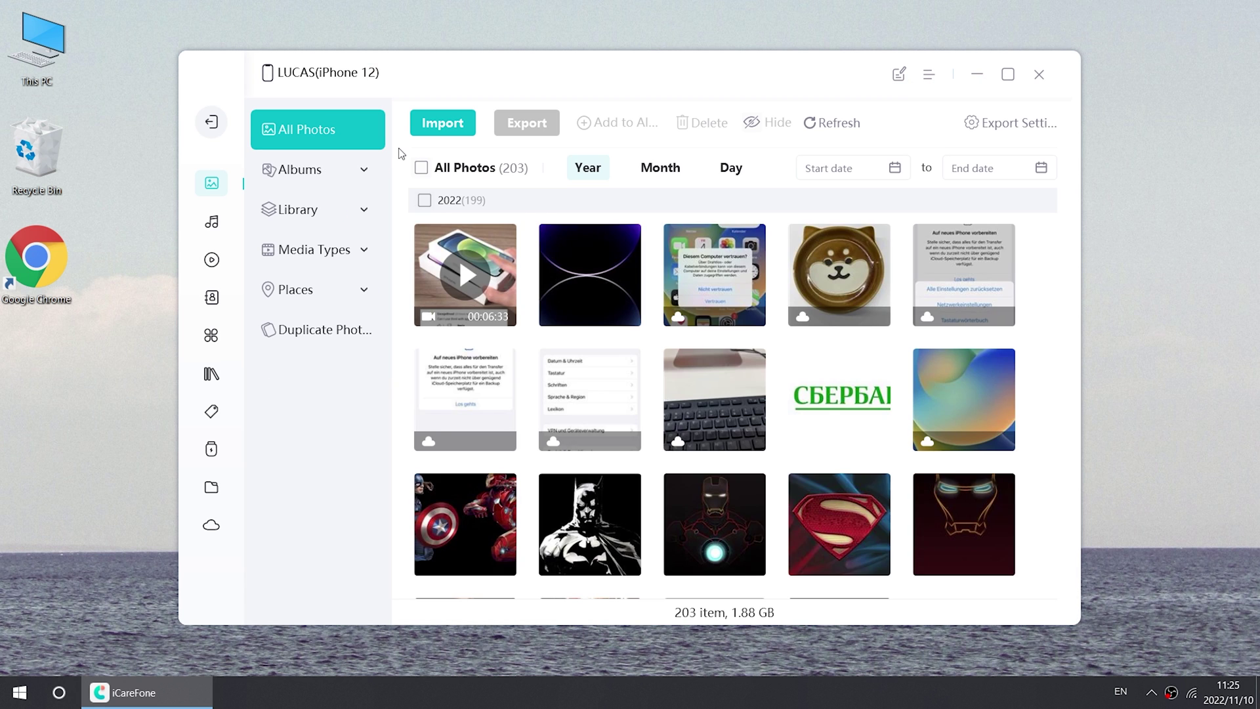
scroll(518, 343, "down", 5)
left_click(502, 316)
left_click(582, 312)
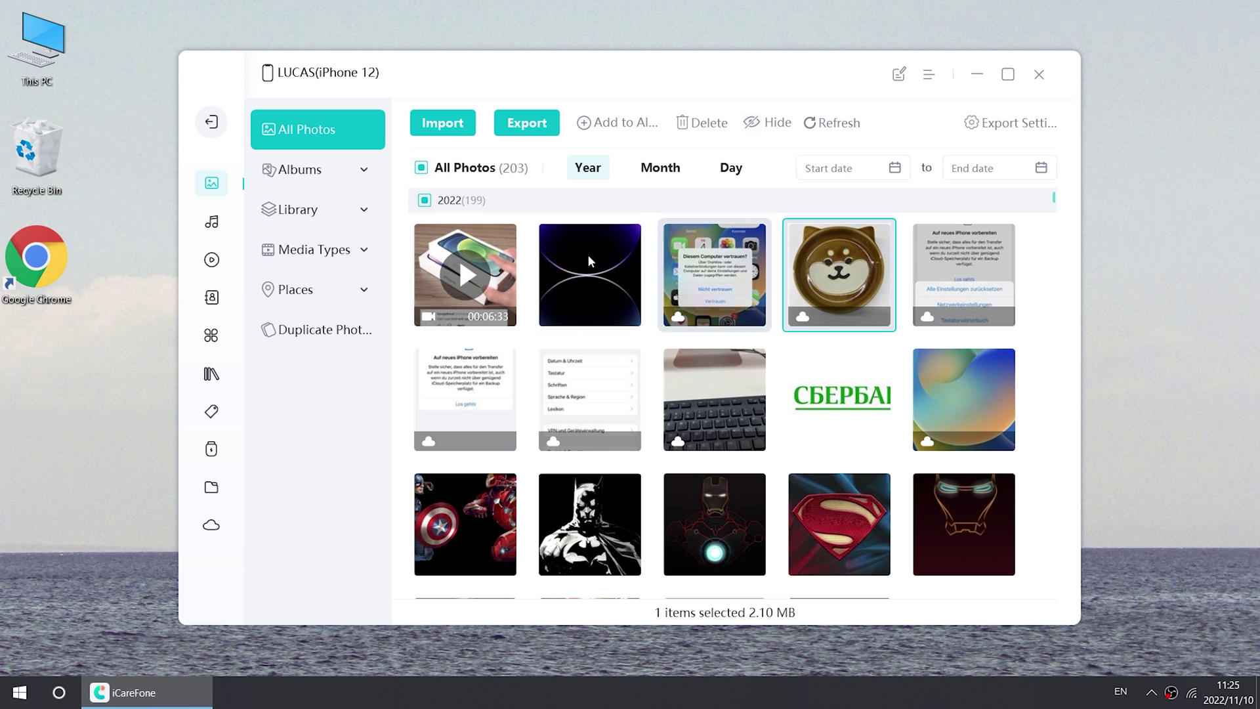
left_click(422, 168)
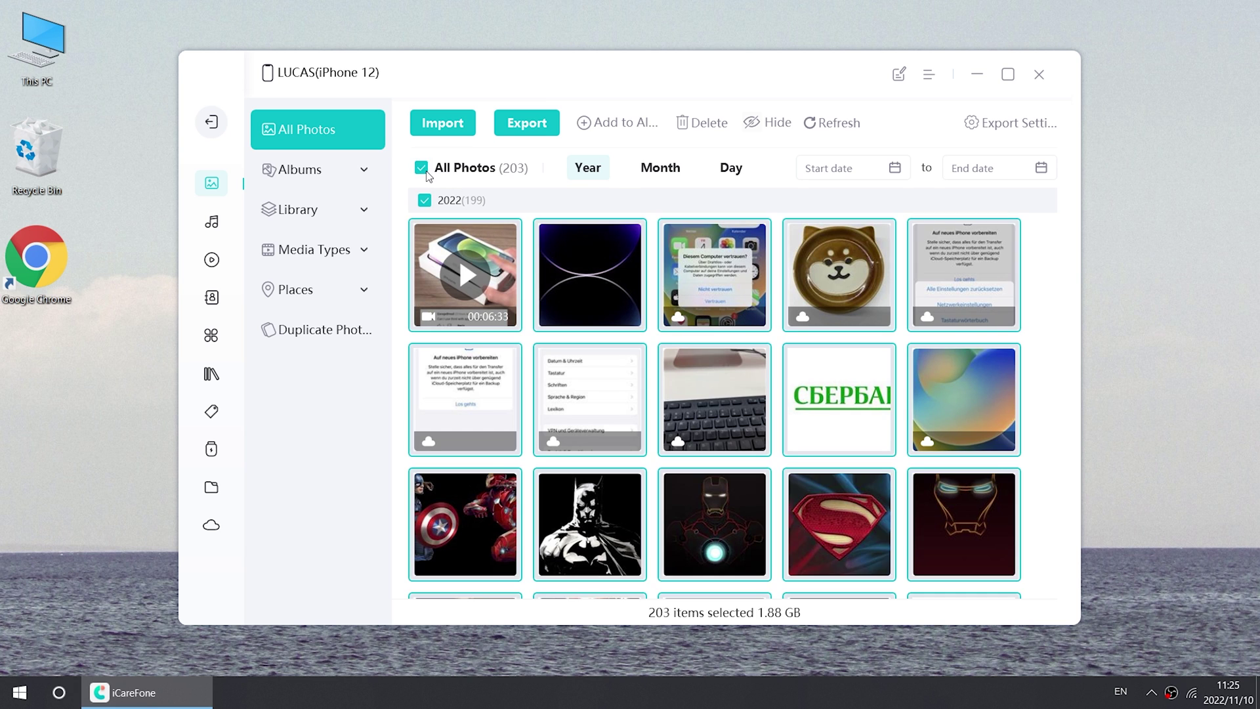
Step: Export the photos to the Desktop (163 succeeded, 40 failed) and open the LUCAS Image folder
left_click(537, 127)
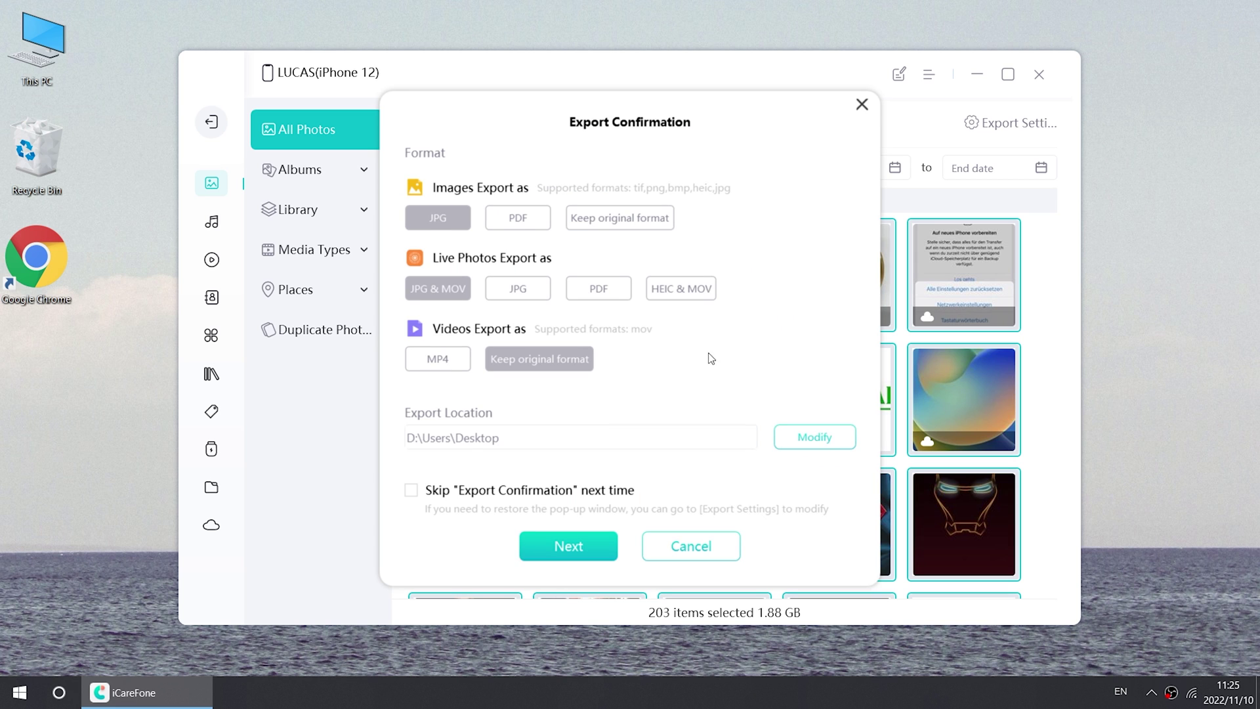
left_click(837, 437)
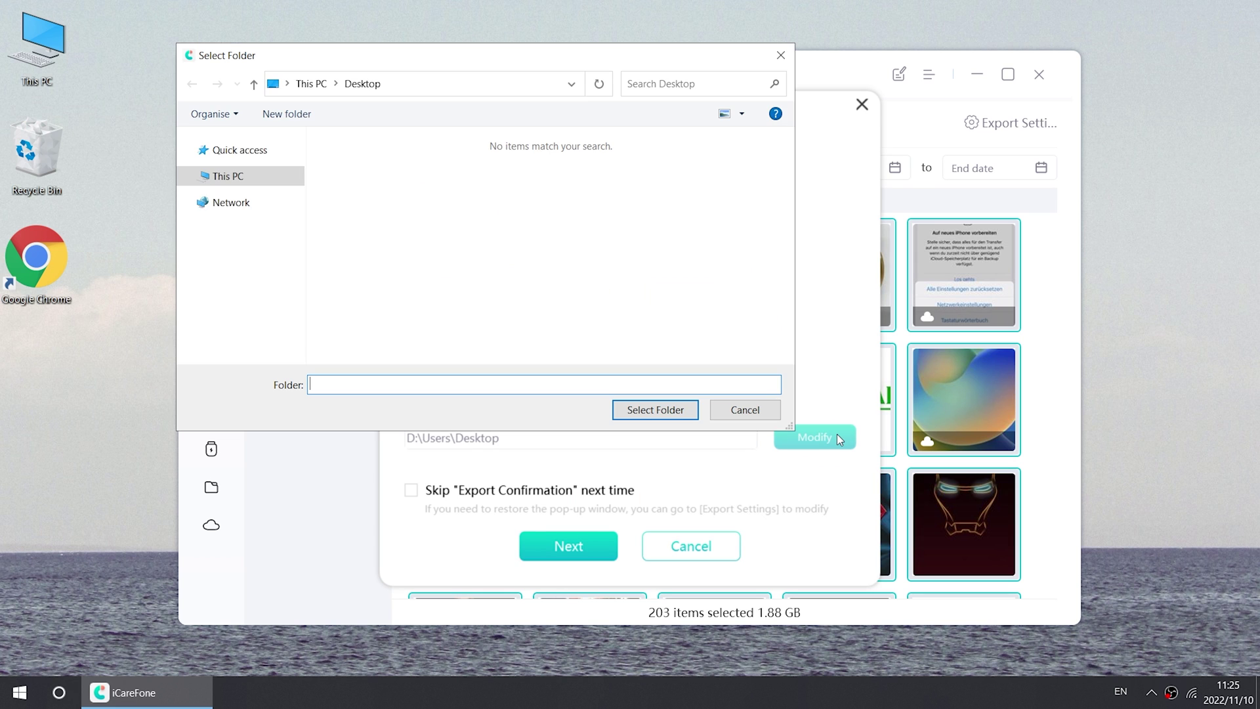
left_click(655, 409)
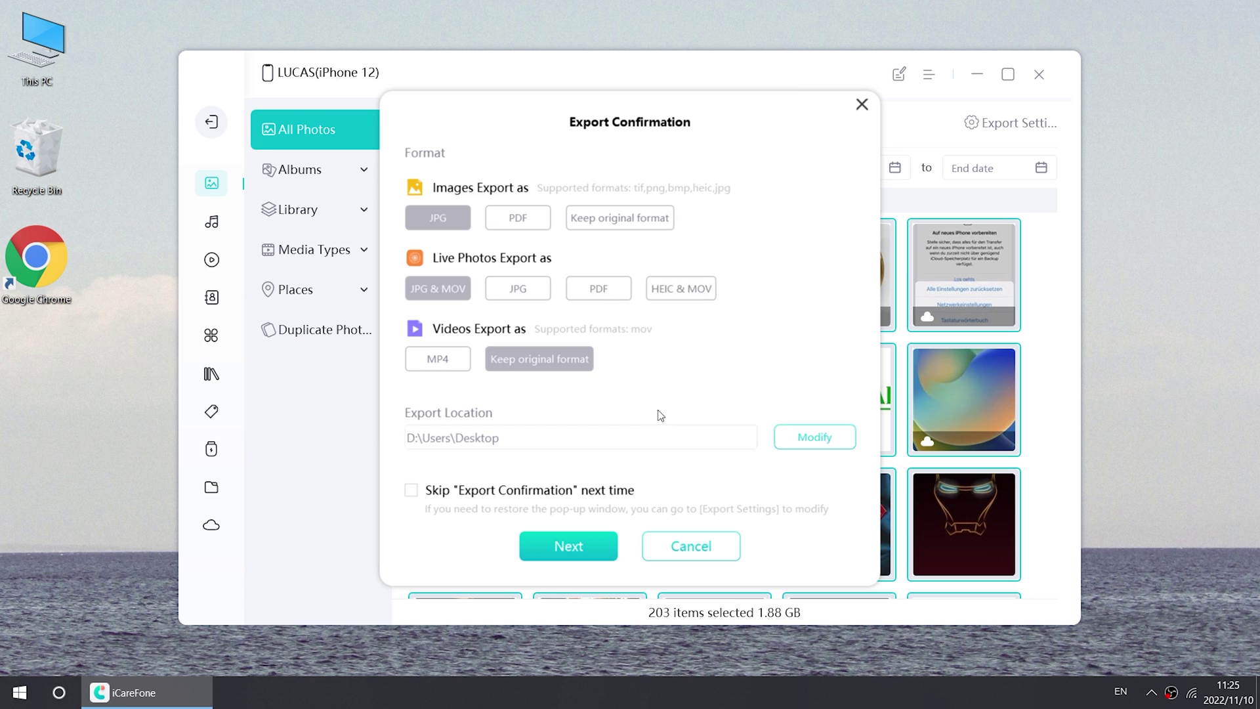
left_click(568, 546)
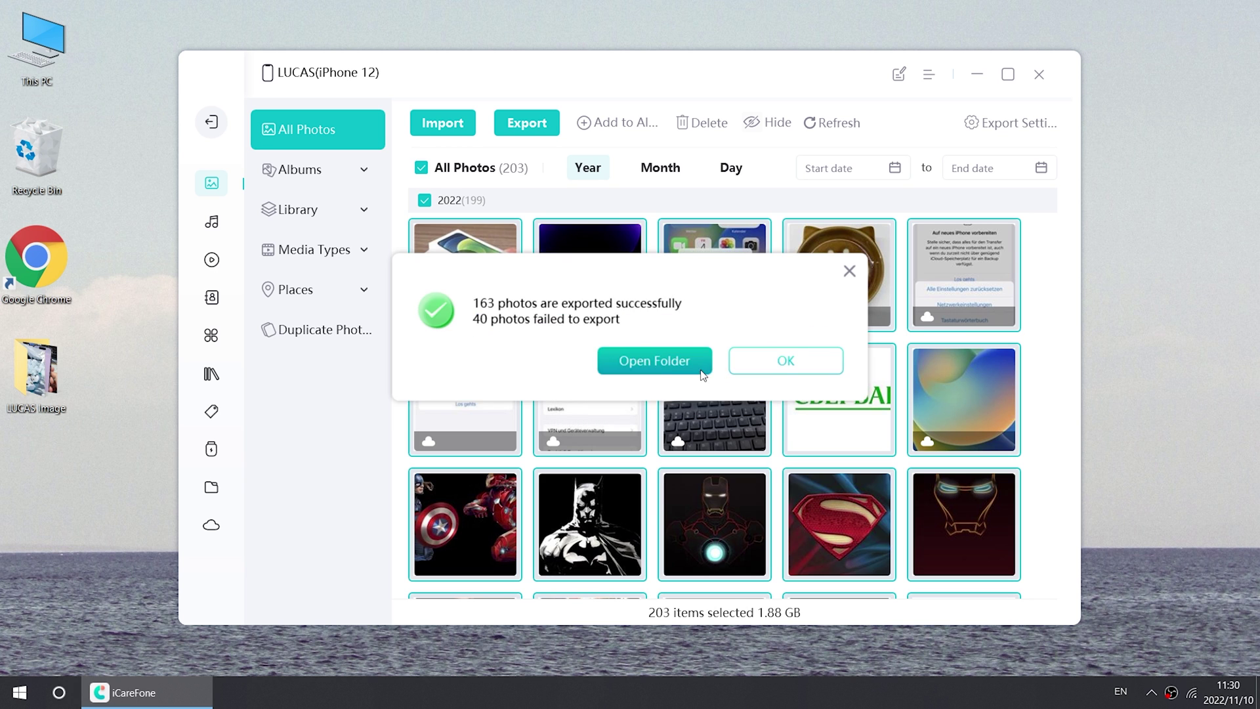
left_click(700, 370)
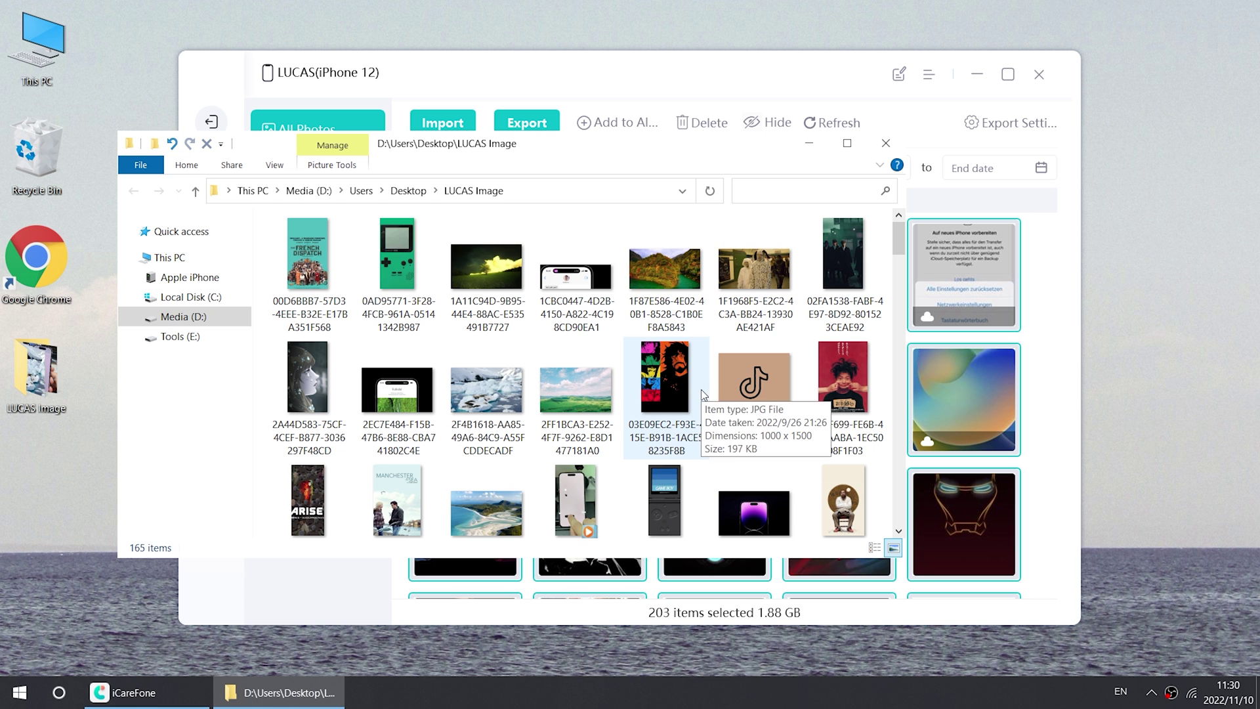
Step: Scroll through the LUCAS Image folder and open one exported image
scroll(701, 388, "down", 2)
scroll(702, 394, "down", 1)
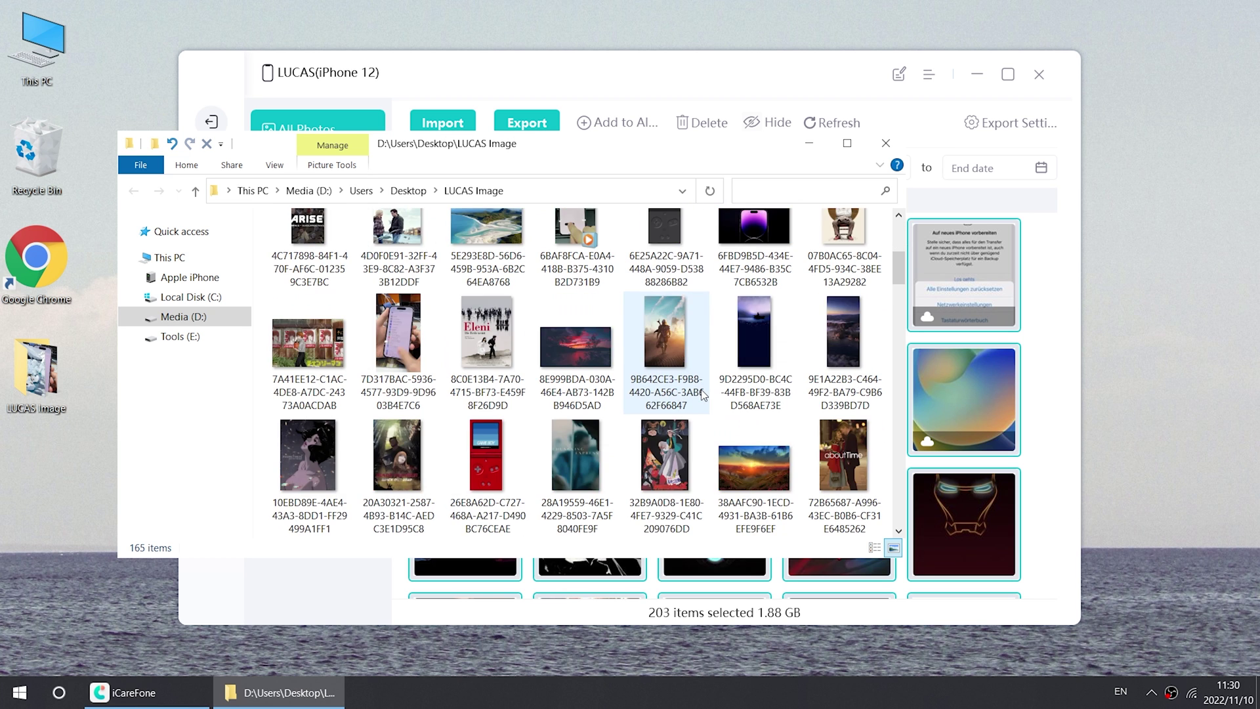
scroll(701, 389, "up", 3)
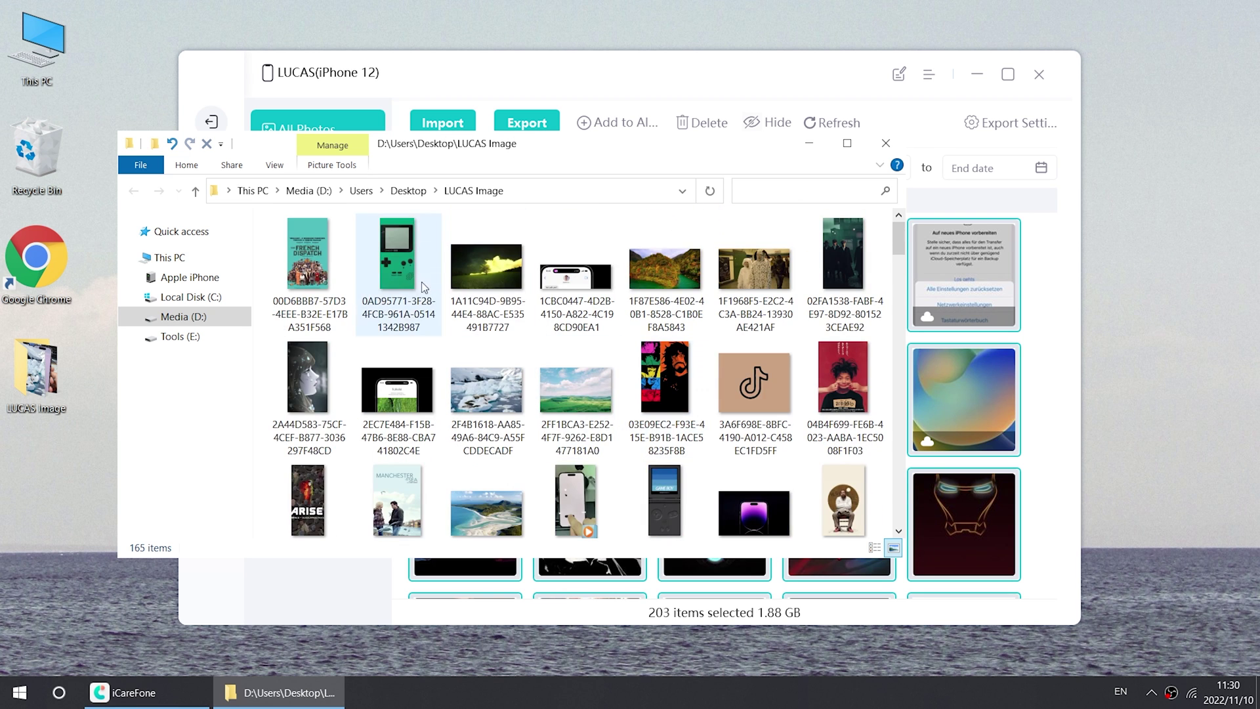
double_click(336, 278)
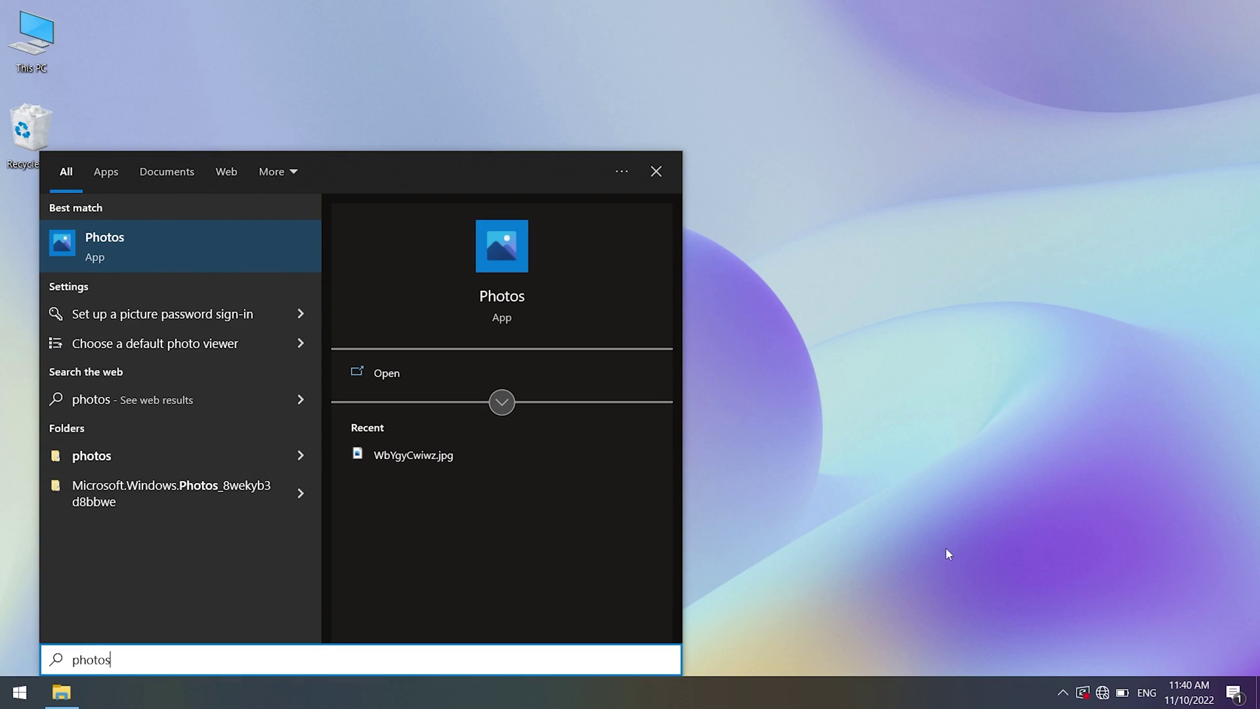
Step: Launch the Photos app and start an import from the connected iPhone
key("Return")
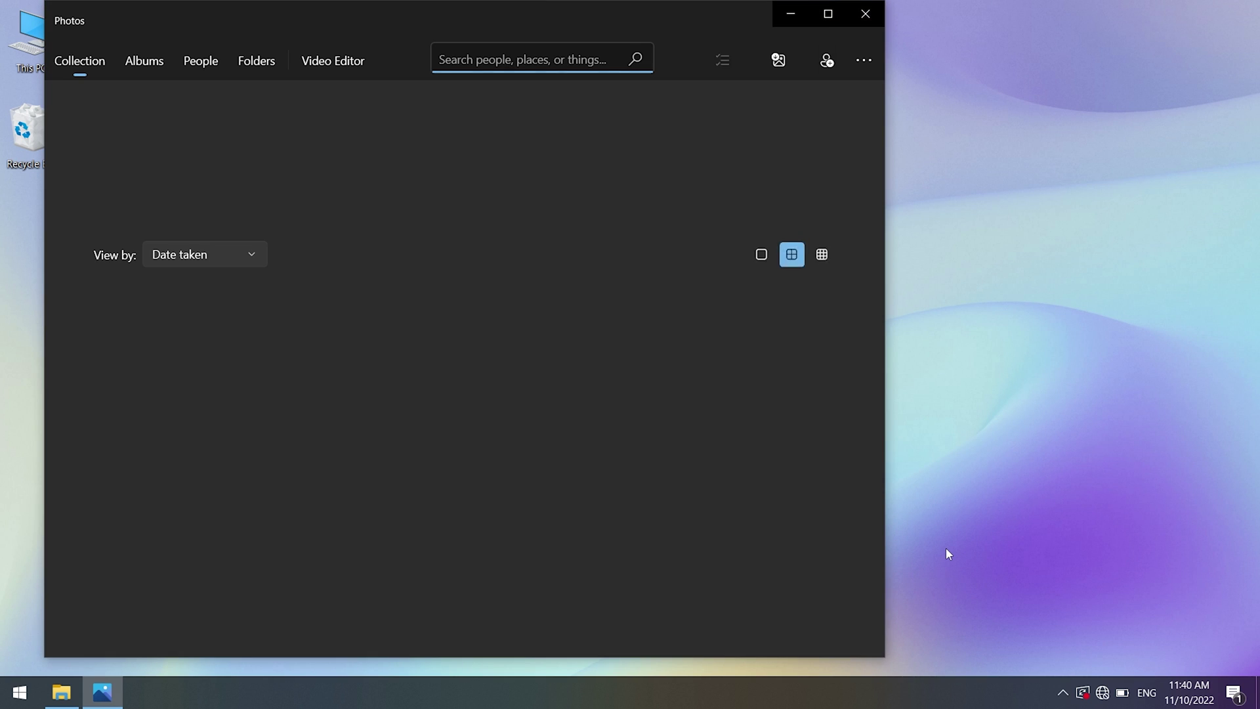
left_click(785, 63)
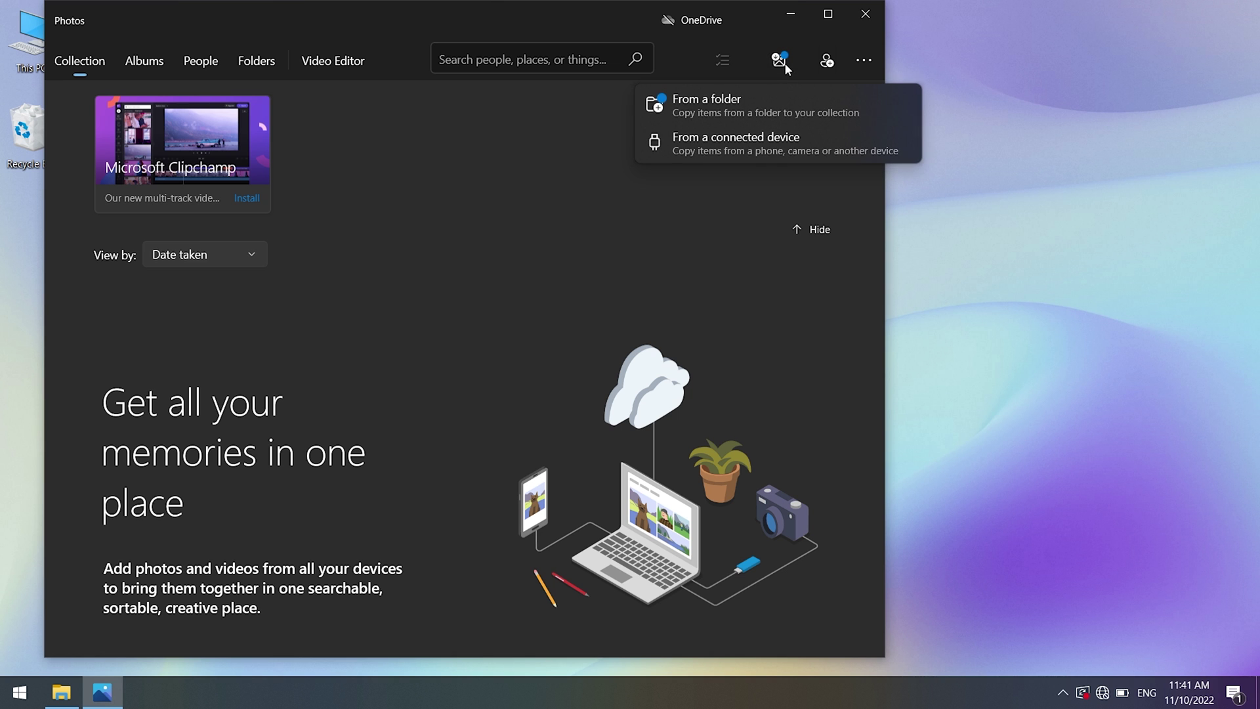
left_click(765, 137)
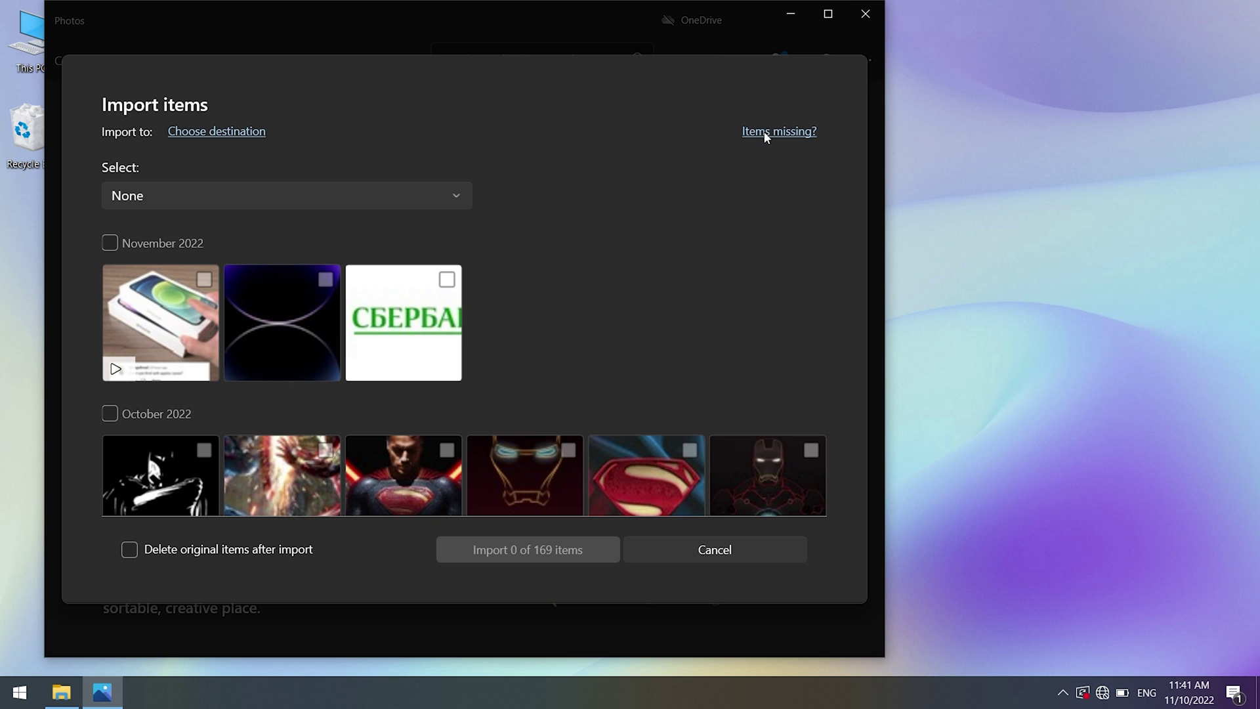
Step: Select All items (169), set Desktop as the destination folder, and start the import
left_click(460, 199)
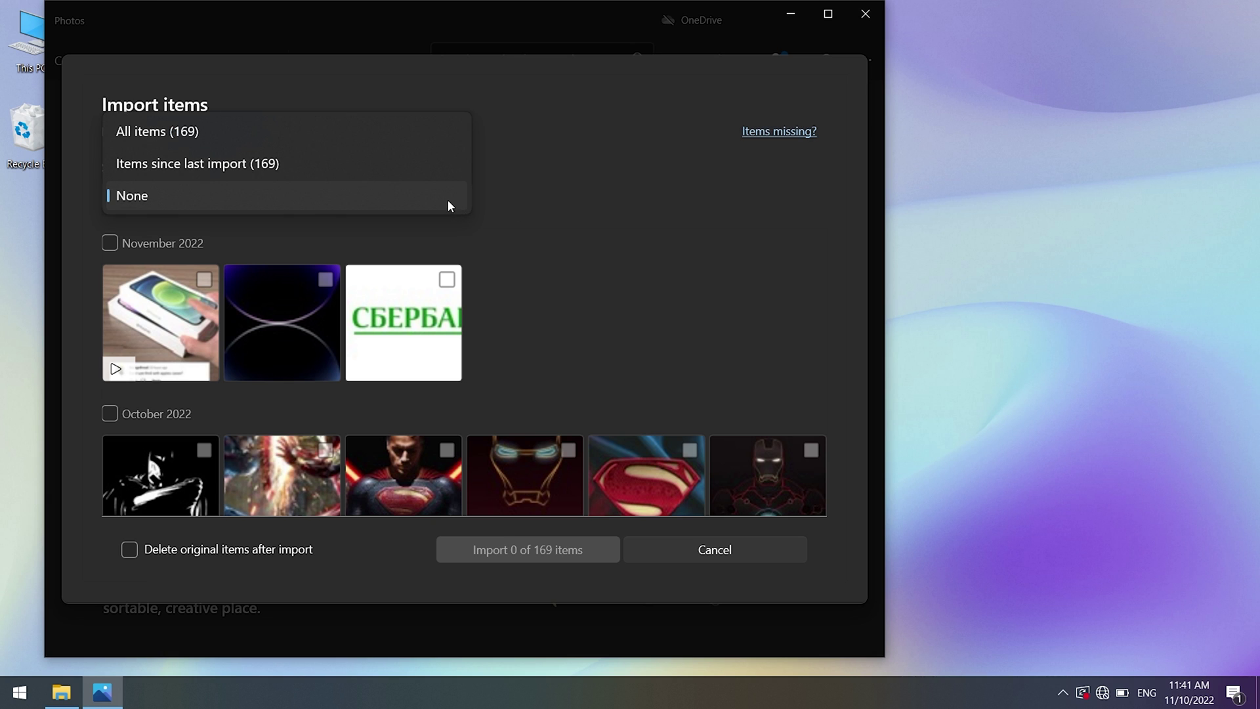
left_click(417, 133)
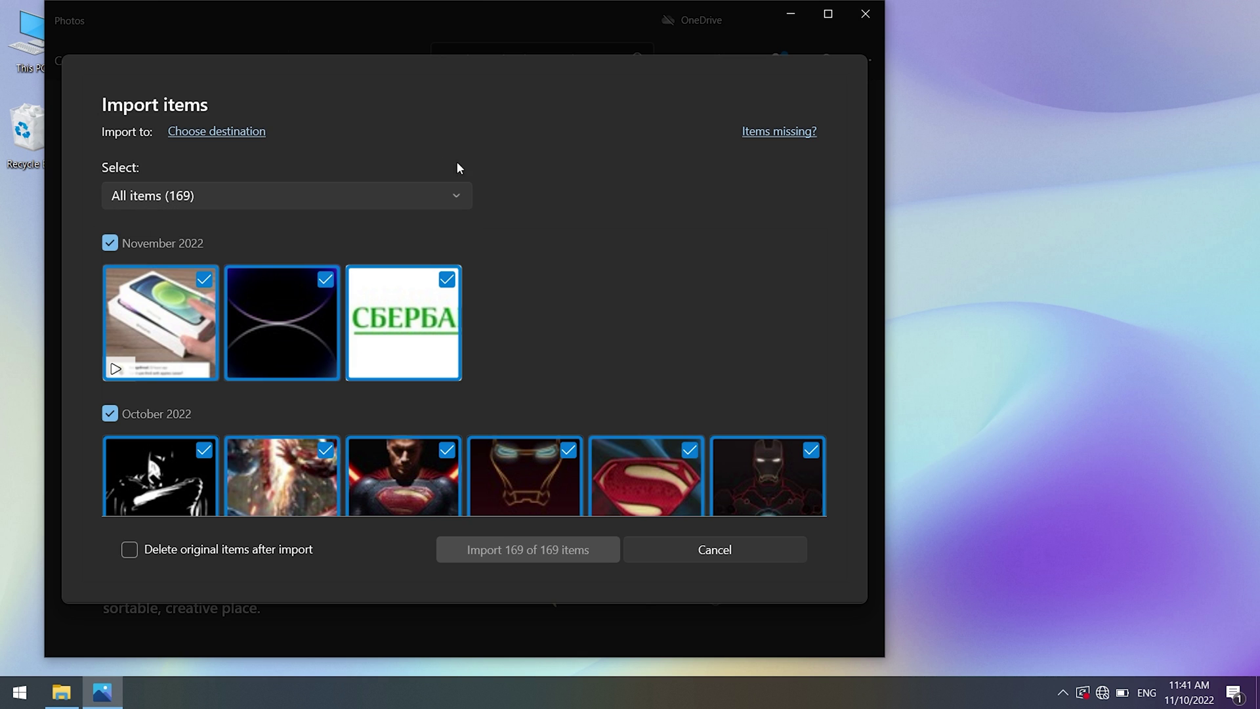
left_click(233, 131)
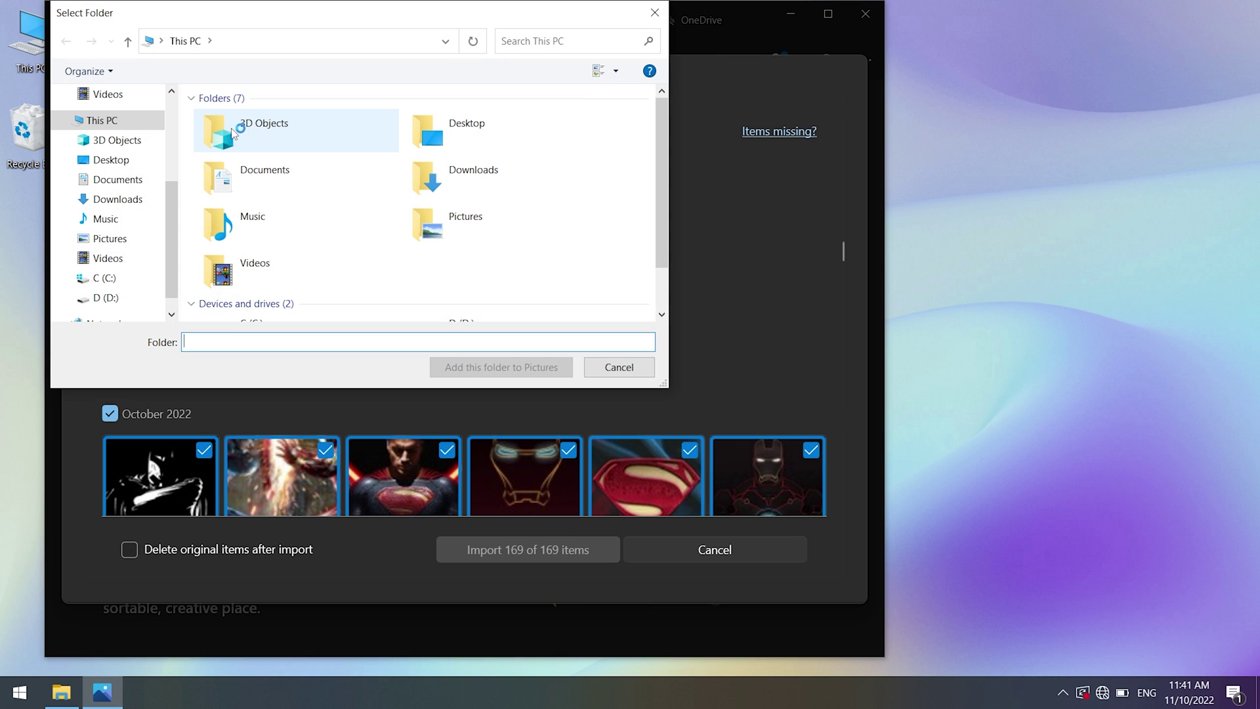
left_click(133, 162)
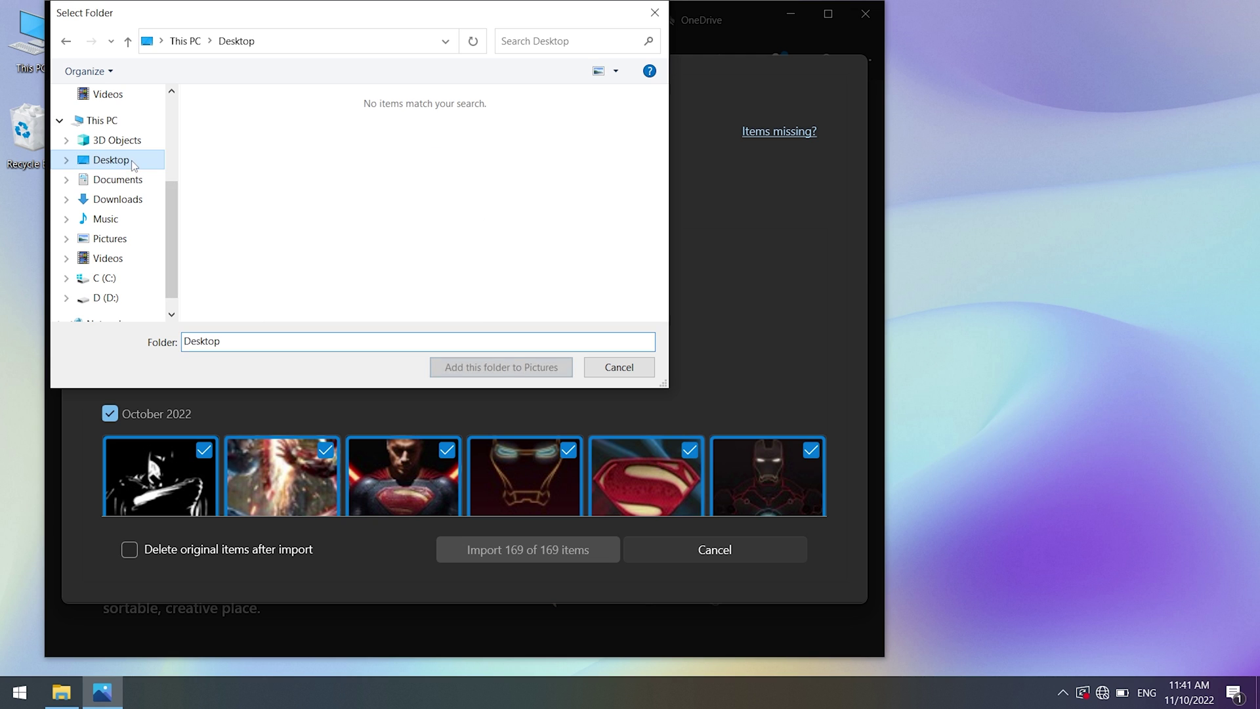
left_click(473, 374)
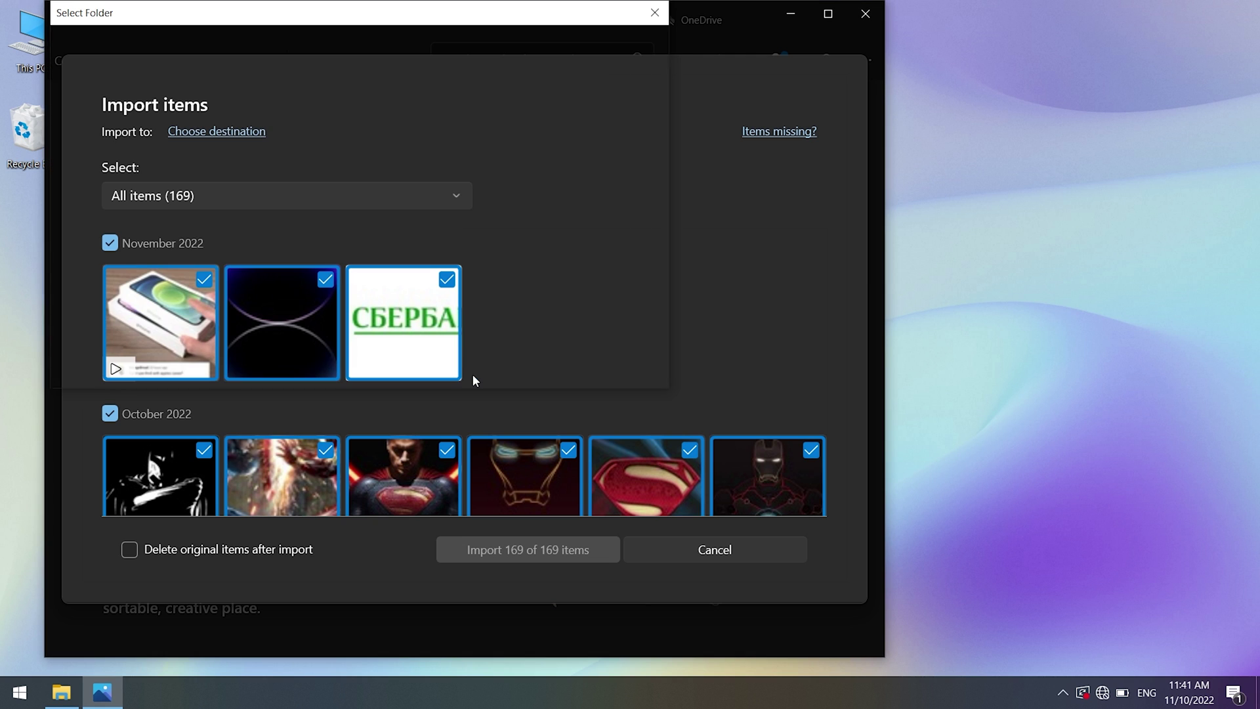
left_click(491, 548)
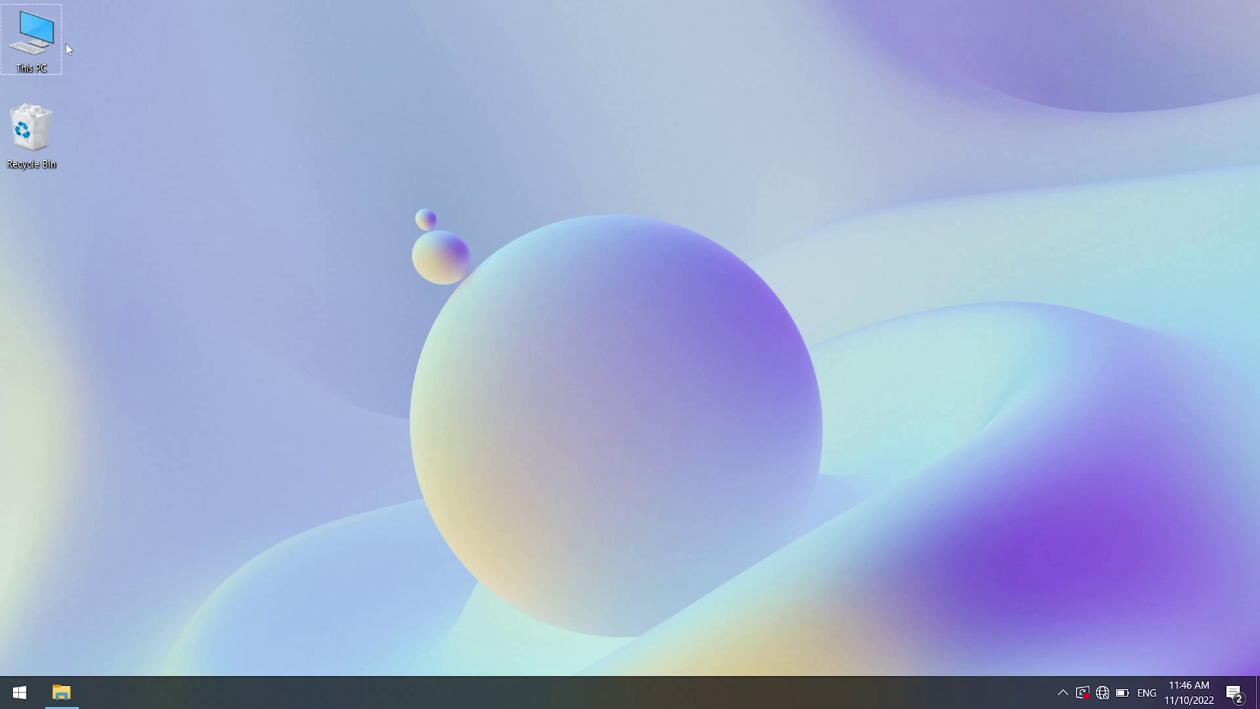
Step: From This PC, start Import pictures and videos on the Apple iPhone
double_click(34, 39)
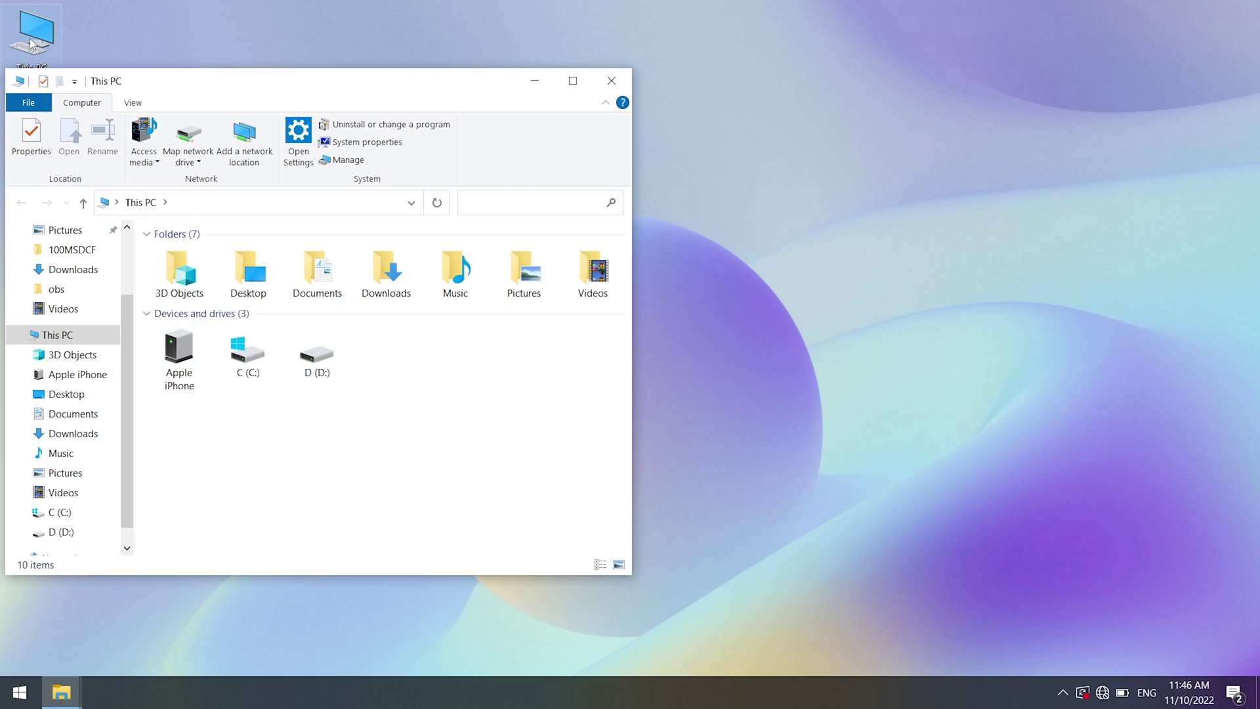
left_click(180, 375)
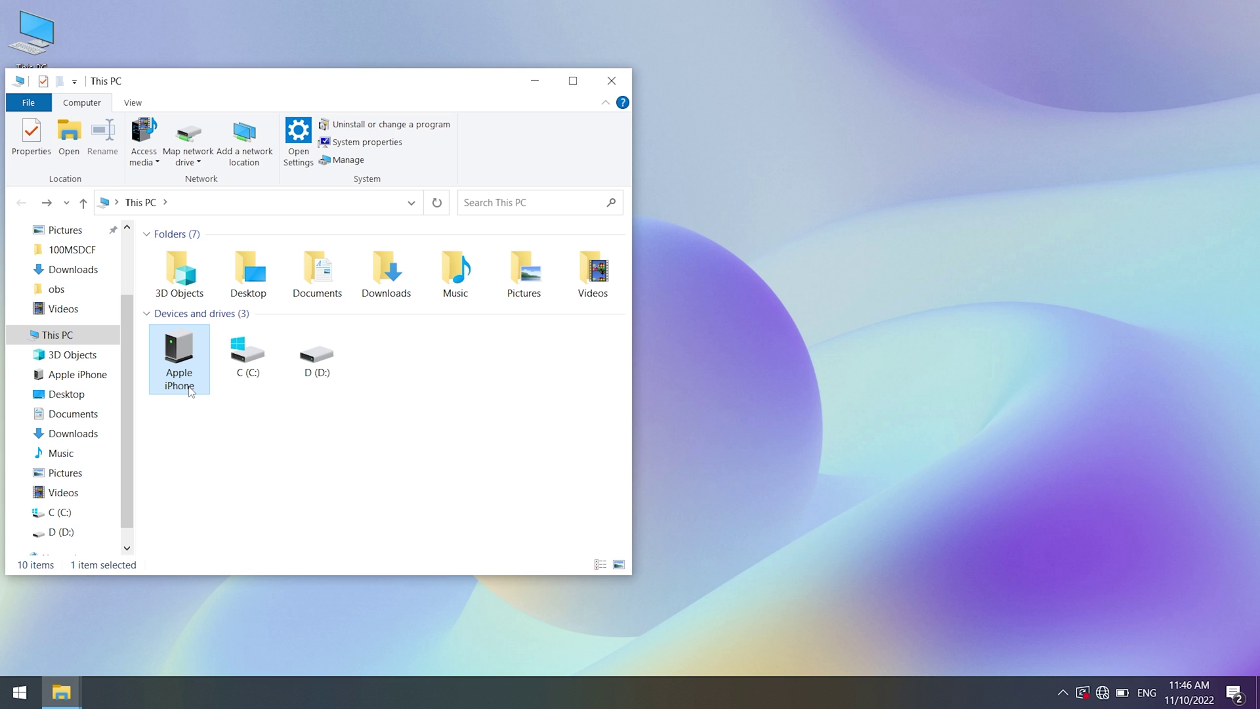
right_click(191, 391)
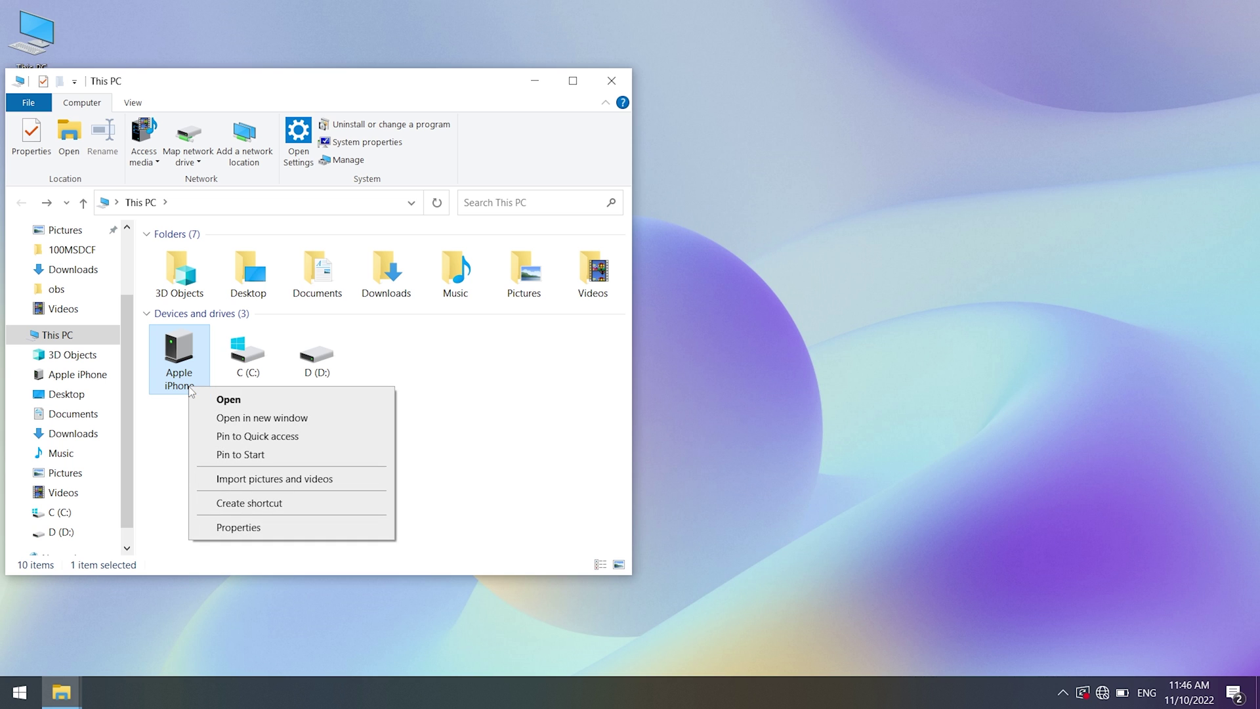
left_click(254, 480)
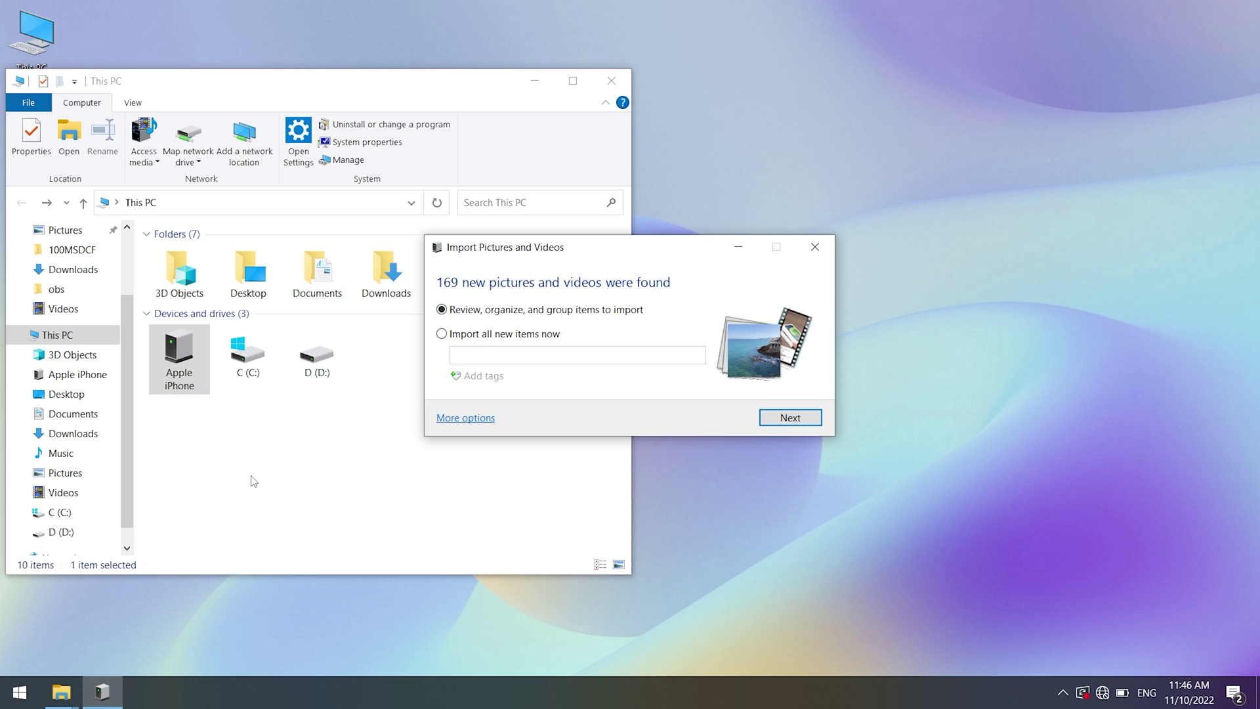
Step: Keep Pictures as the image and video destination, then import all groups into 2022-11-10
left_click(479, 422)
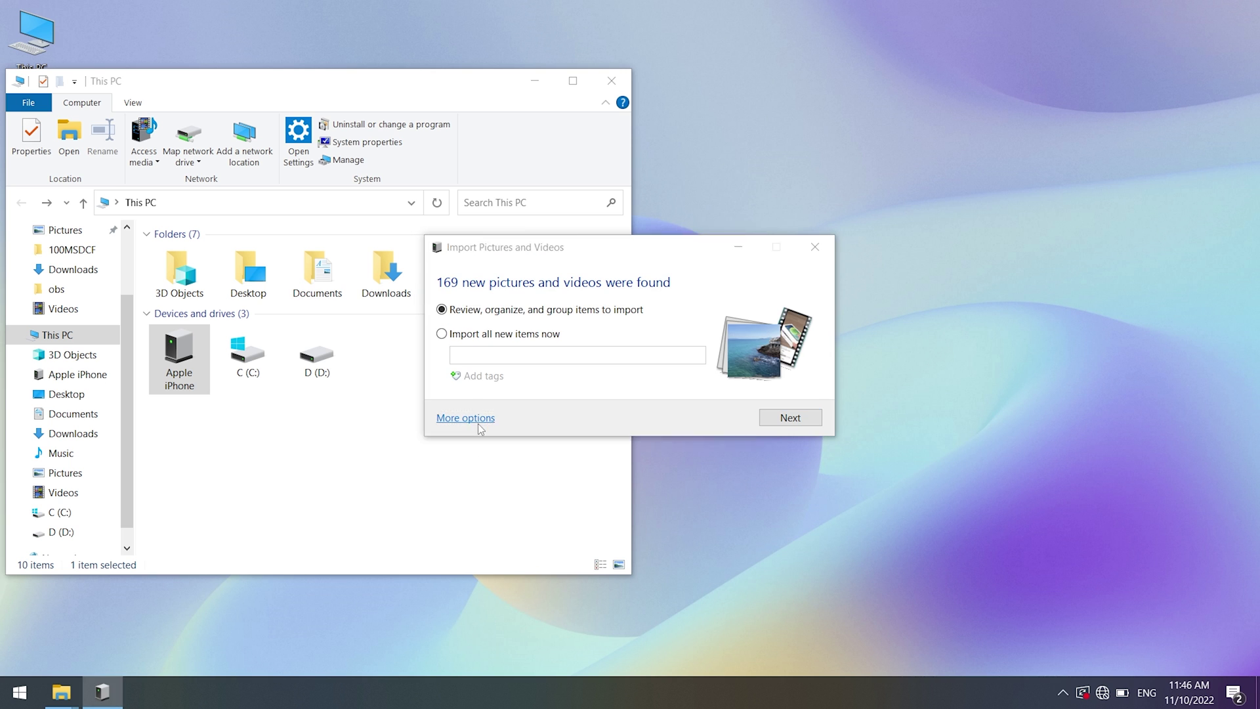
left_click(678, 227)
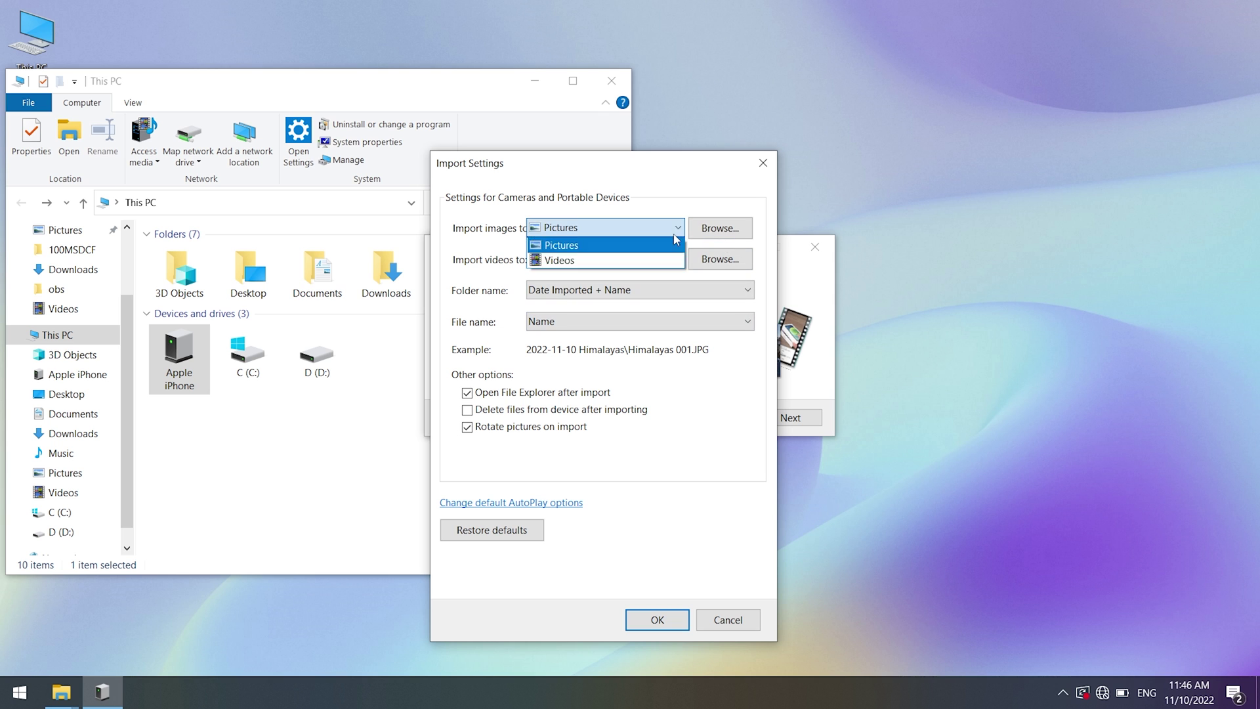
left_click(678, 258)
left_click(676, 276)
left_click(651, 620)
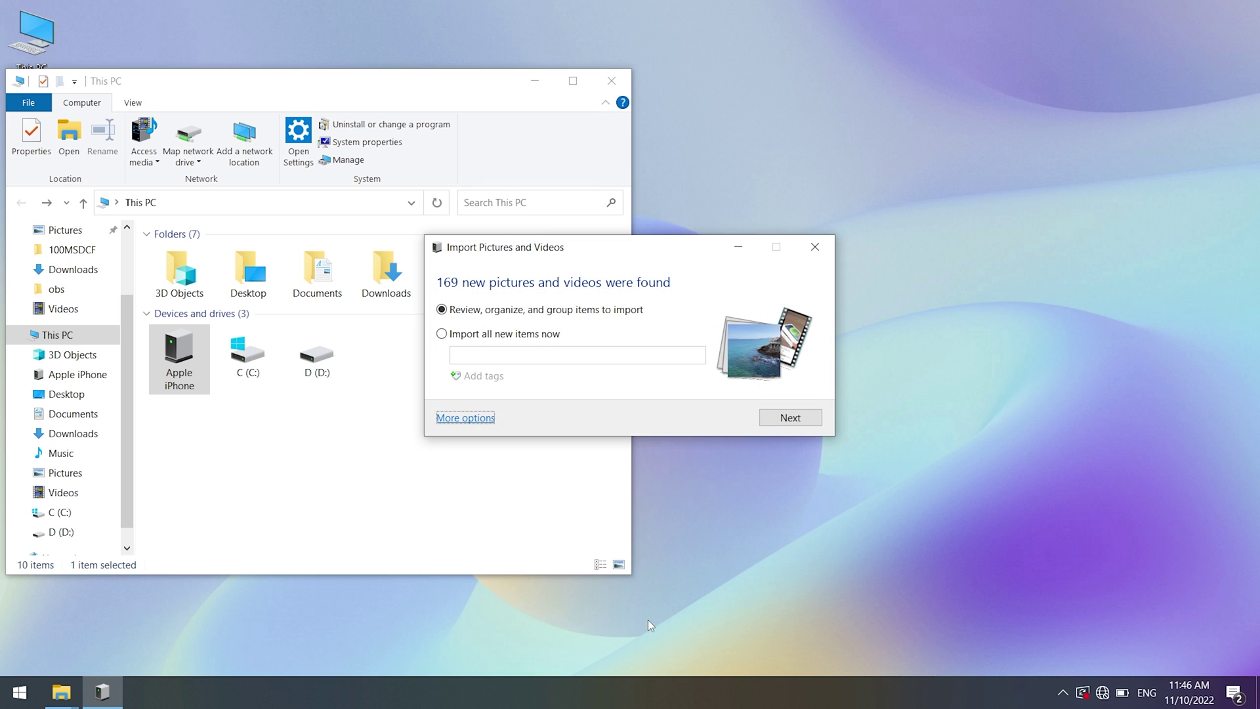
left_click(798, 422)
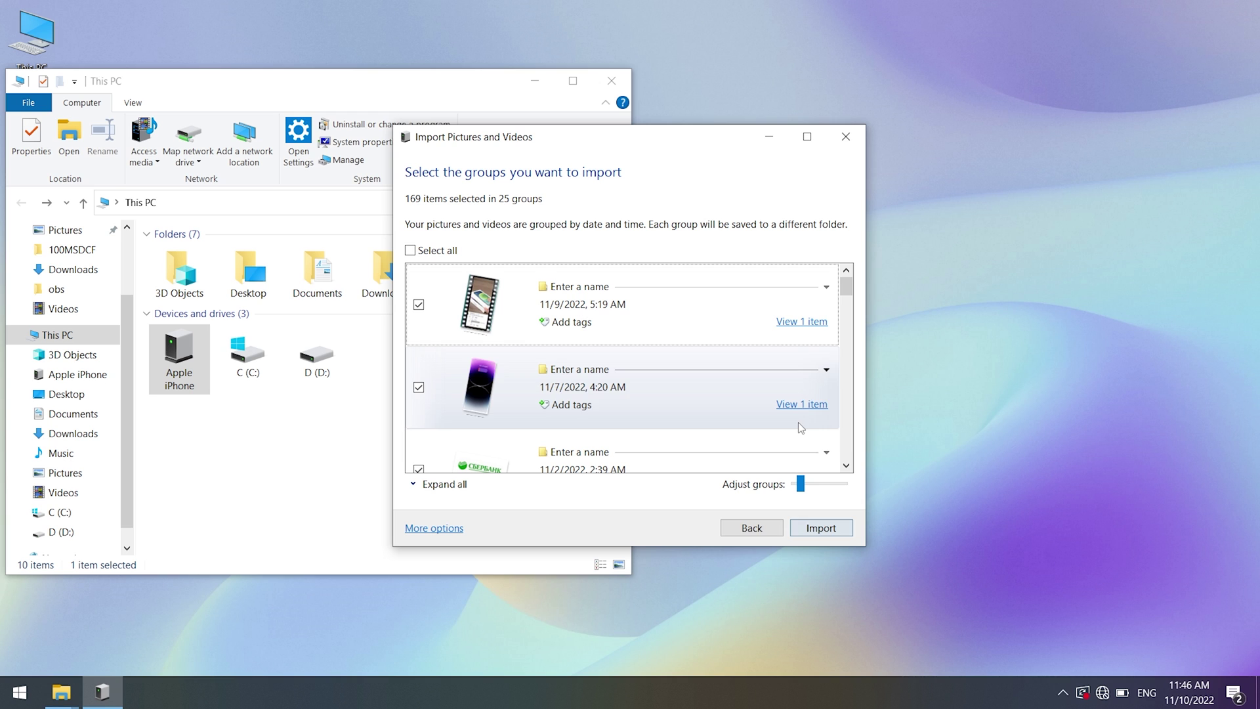
left_click(817, 531)
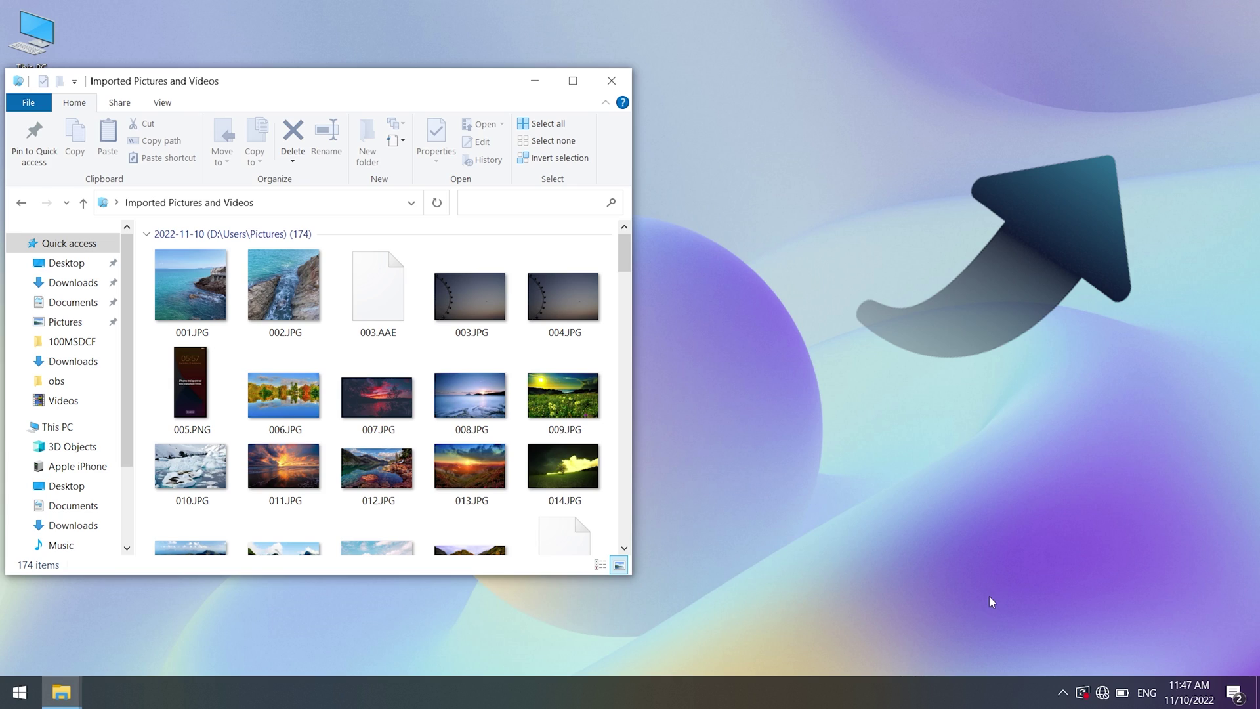
Step: Step through the imported pictures, past the purple wallpaper and coastline, to the 045.MOV video
scroll(564, 393, "down", 1)
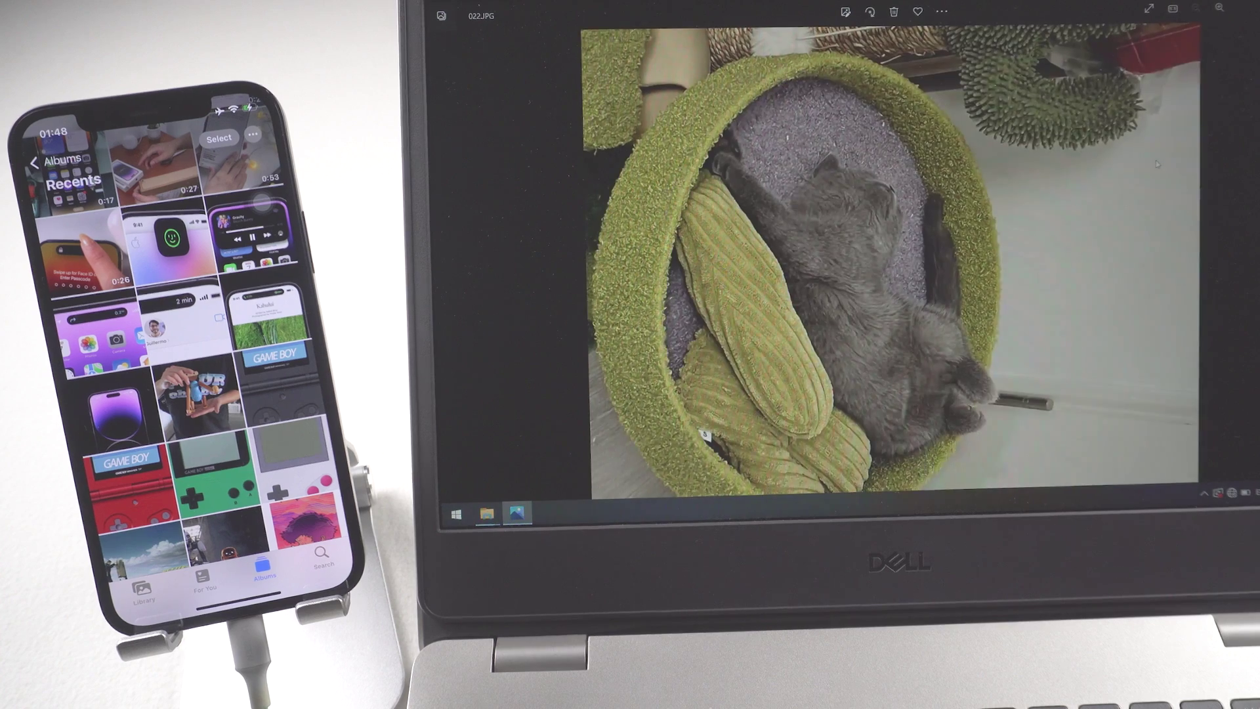
key("Right")
key("Right")
key("Right")
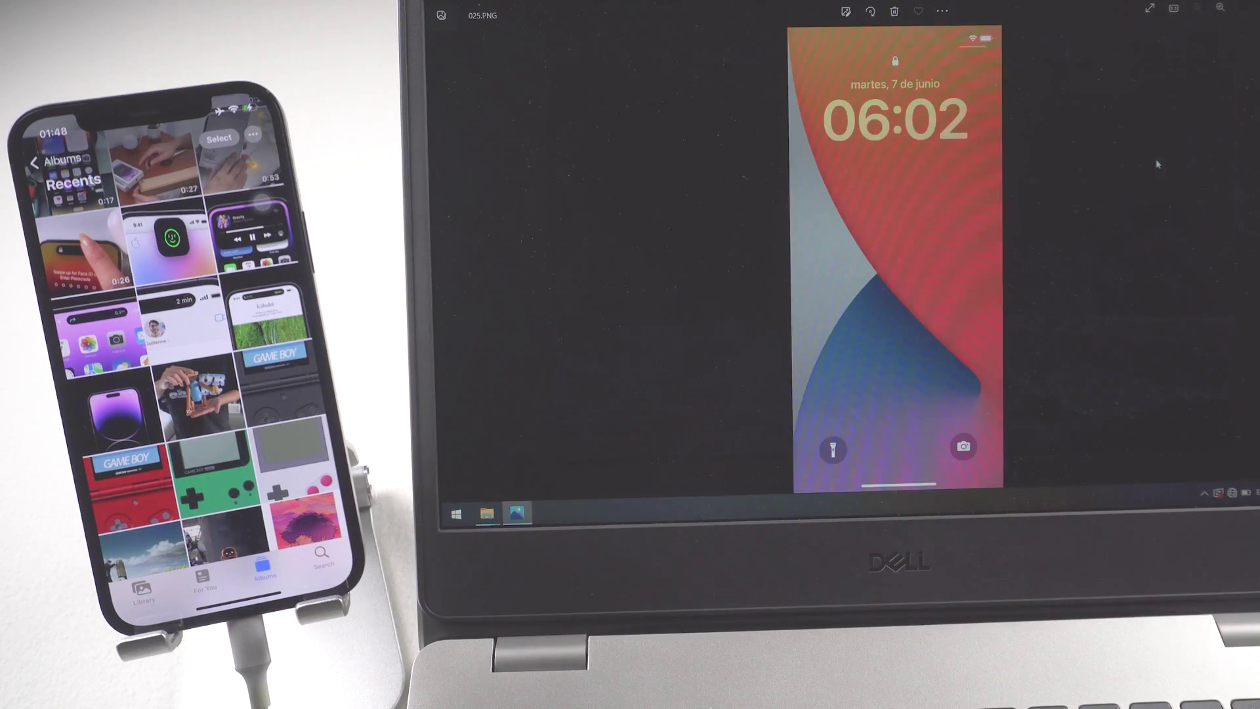
key("Right")
key("Right")
key("Right")
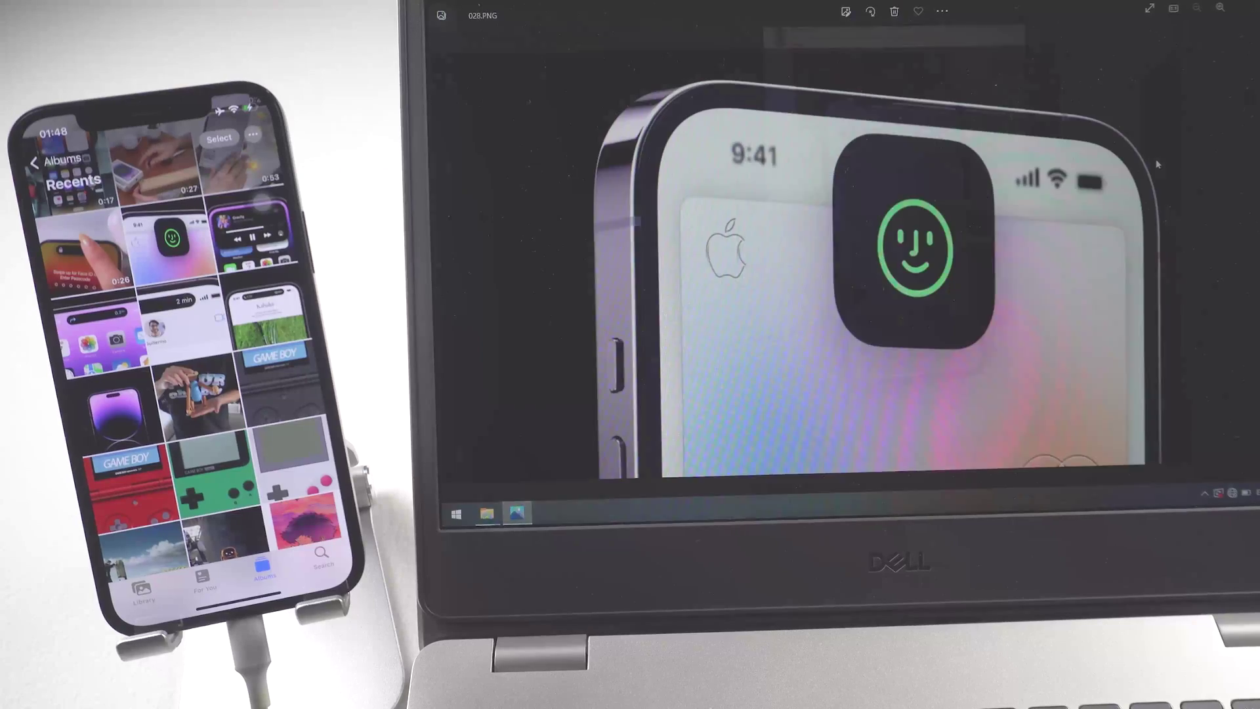
key("Right")
key("Right")
key("Right")
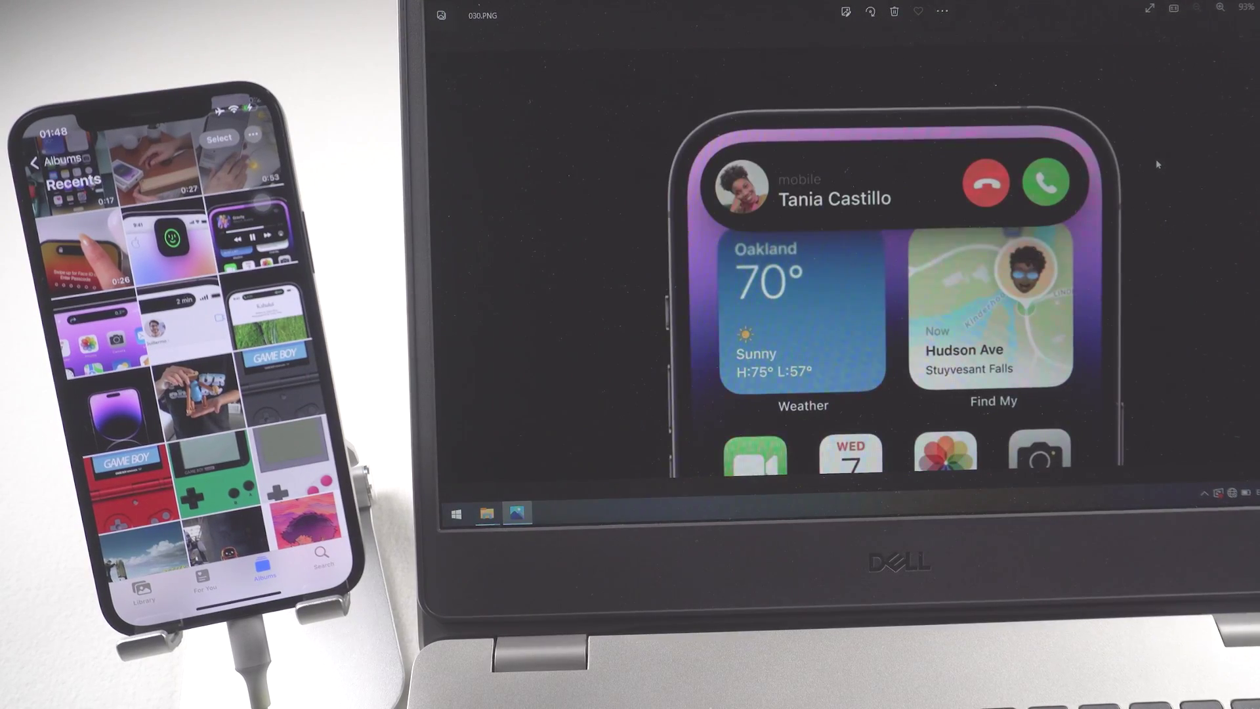
key("Right")
key("Right")
key("Right")
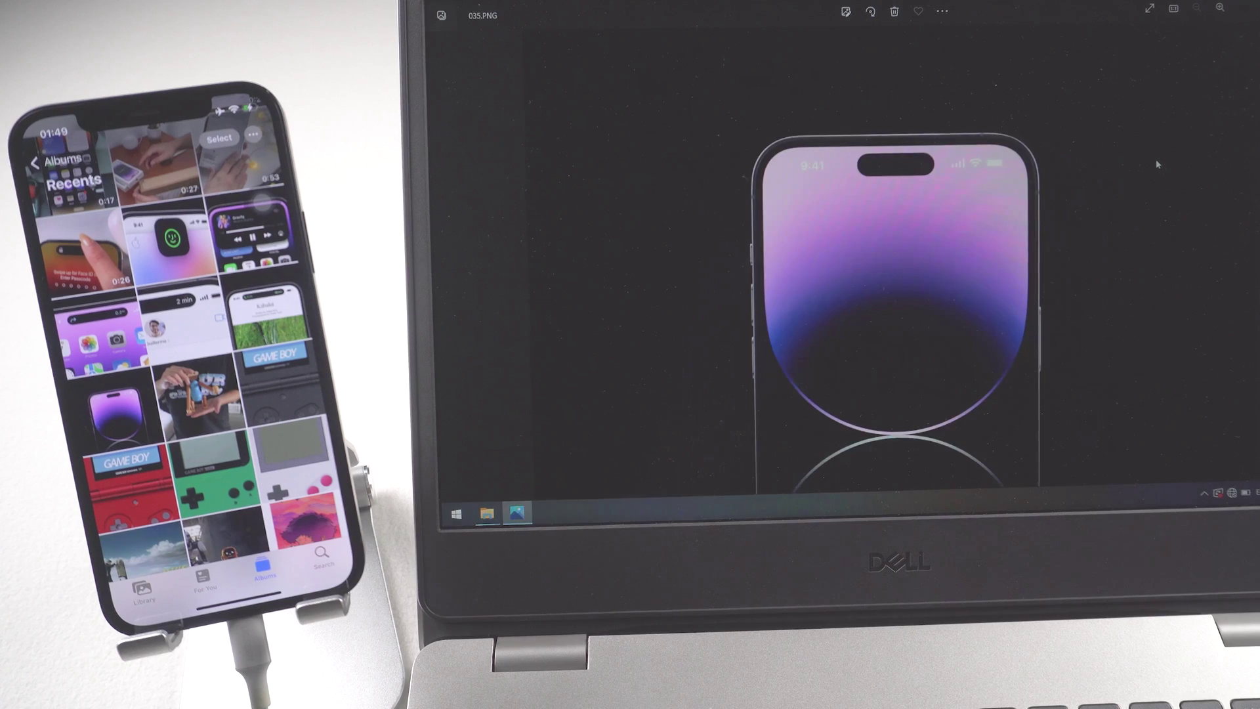
key("Right")
key("Right")
key("Right")
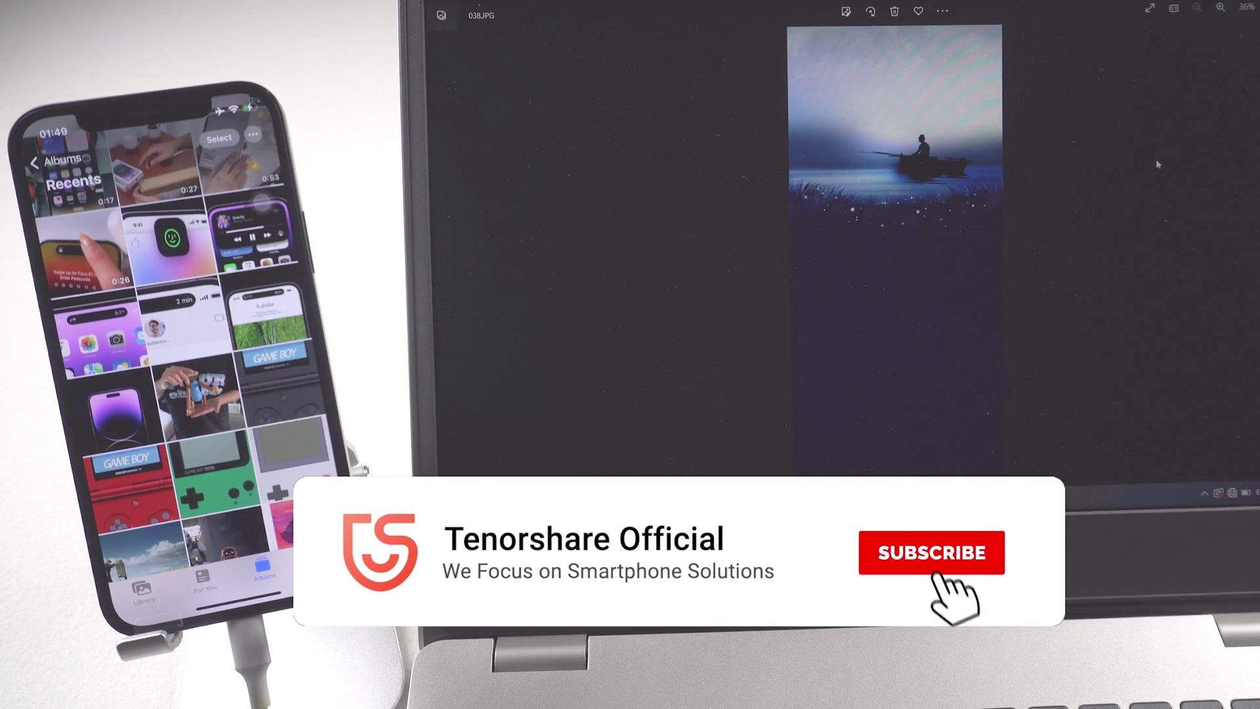
key("Right")
key("Right")
key("Right")
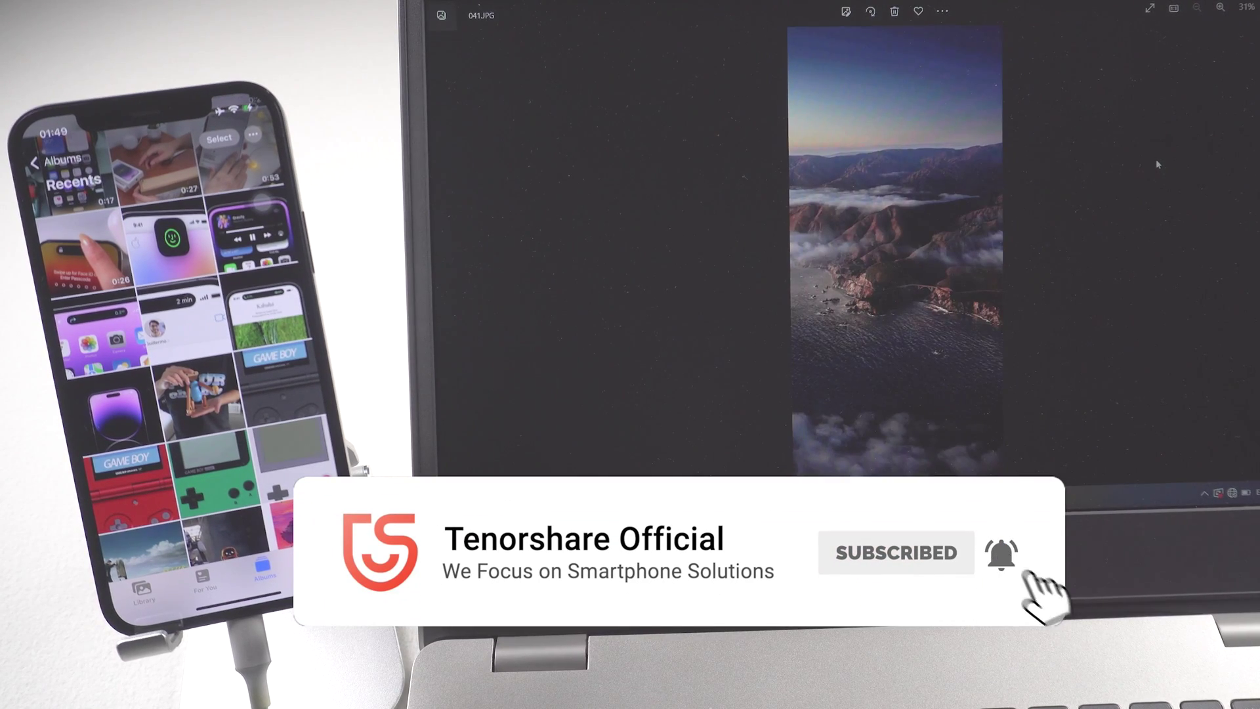
key("Right")
key("Right")
key("Right")
key("Right")
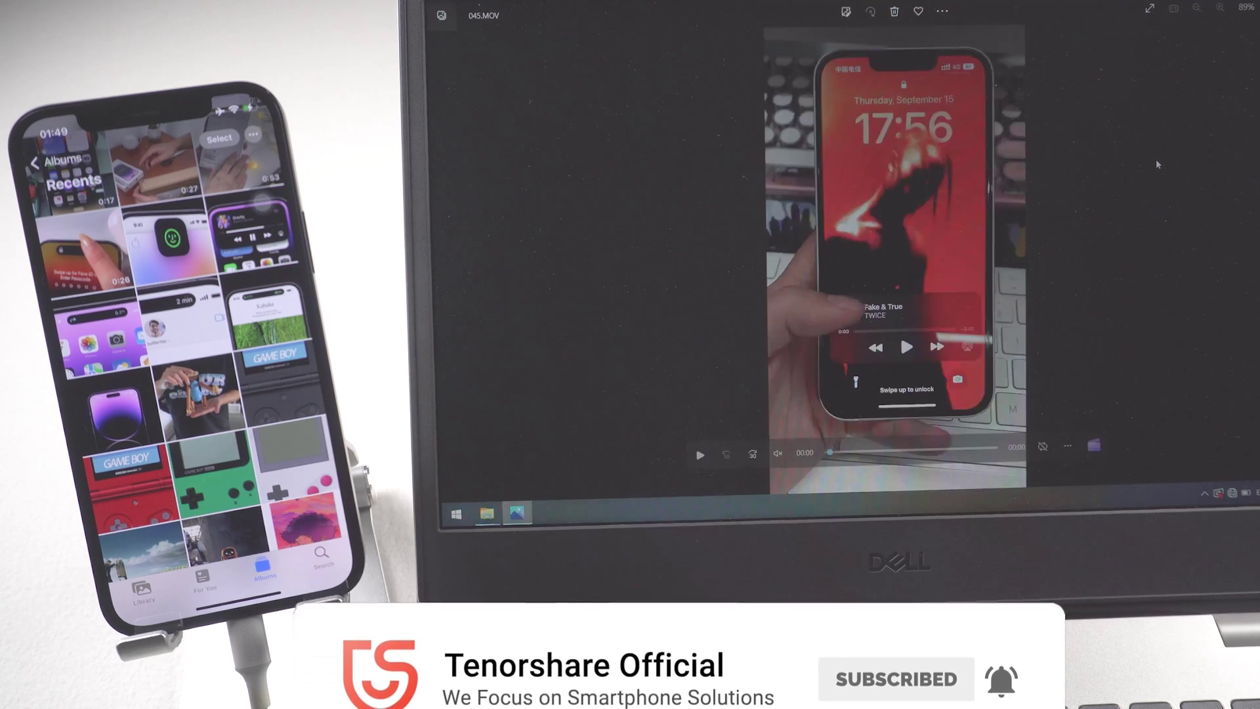